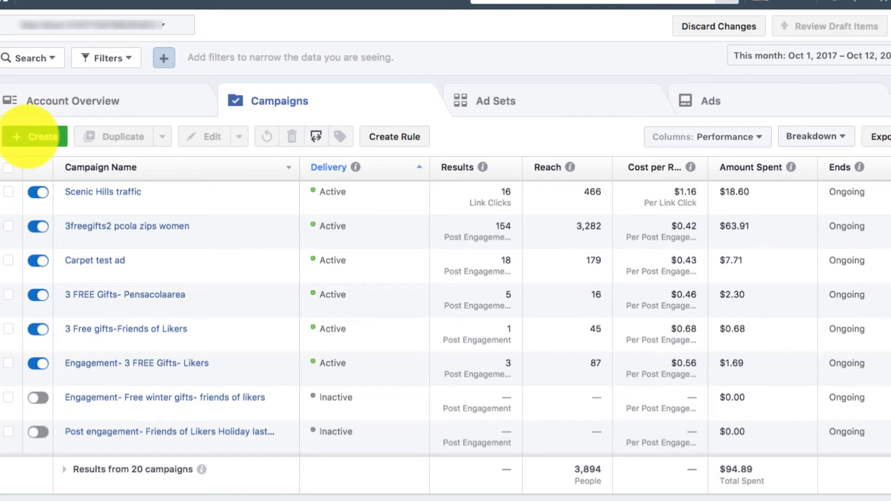
# Step: Start creating a new campaign and switch from quick creation to guided creation
pyautogui.click(28, 137)
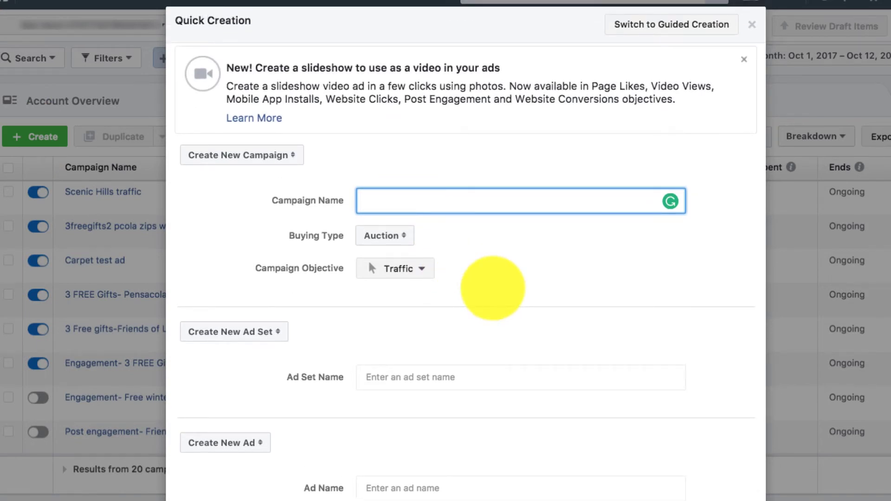
pyautogui.scroll(-1, 493, 288)
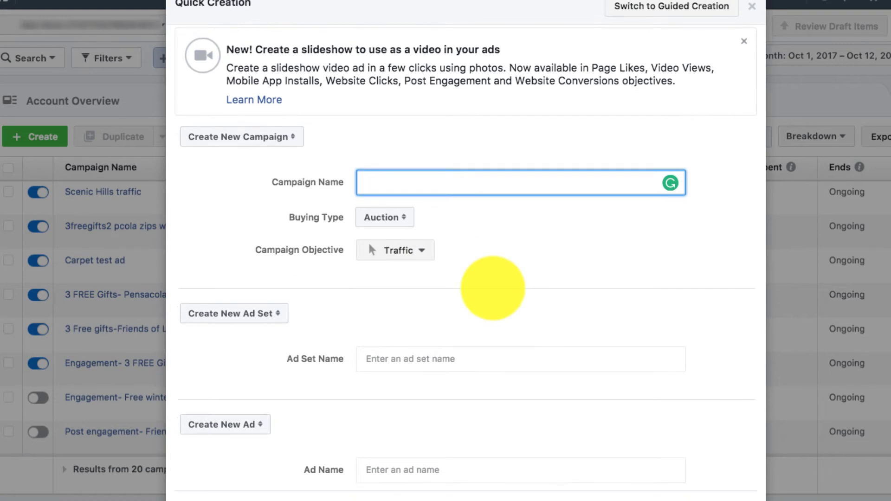
pyautogui.scroll(-4, 493, 289)
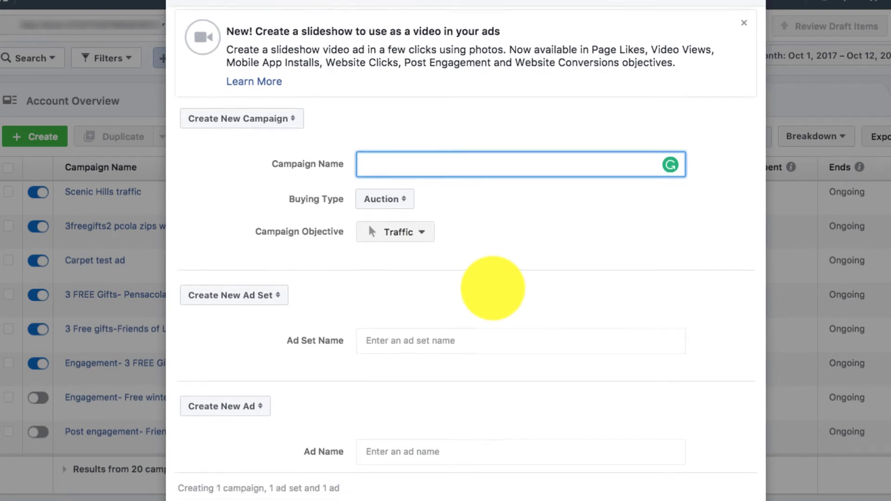
pyautogui.scroll(5, 493, 288)
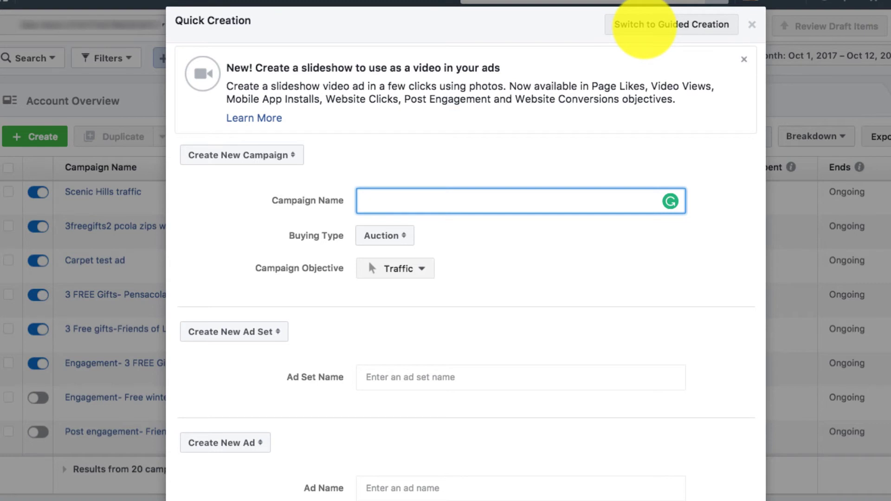
pyautogui.scroll(-1, 410, 275)
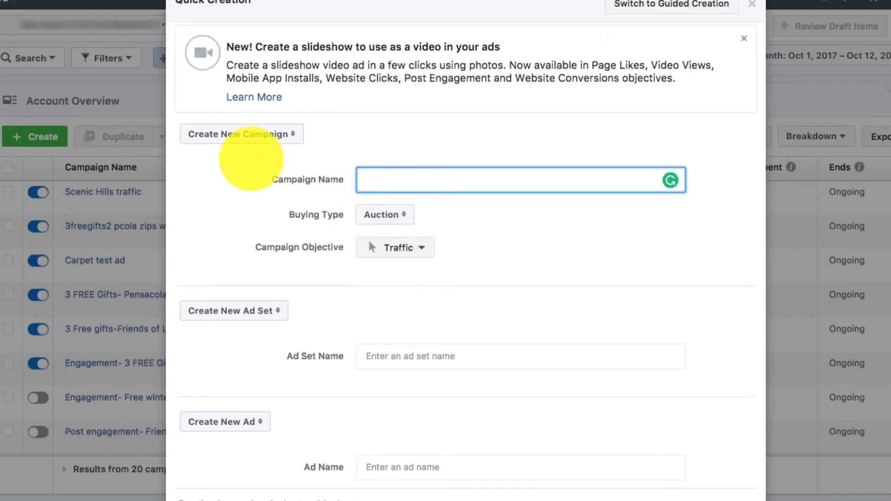
pyautogui.scroll(-1, 351, 349)
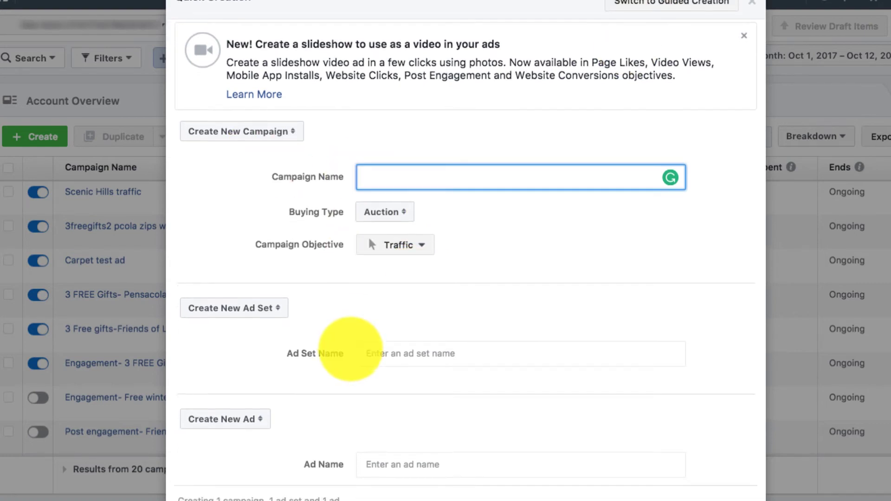
pyautogui.scroll(-1, 351, 350)
pyautogui.scroll(-1, 369, 312)
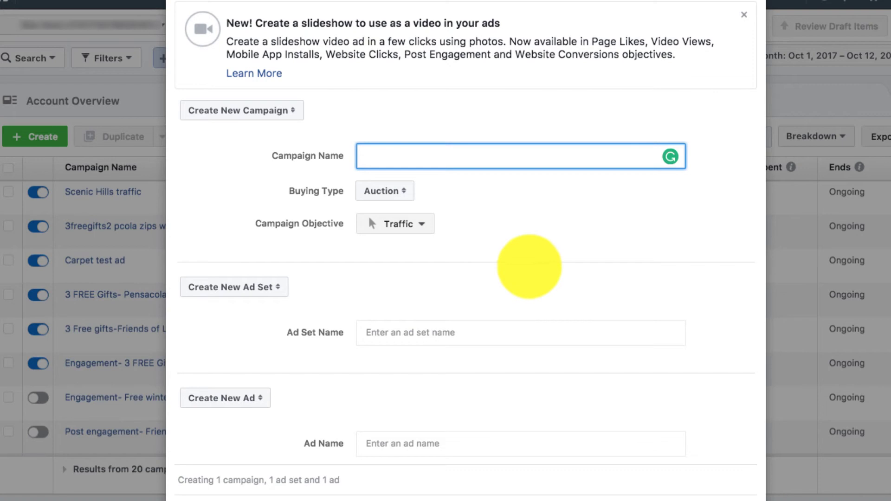
pyautogui.scroll(2, 529, 267)
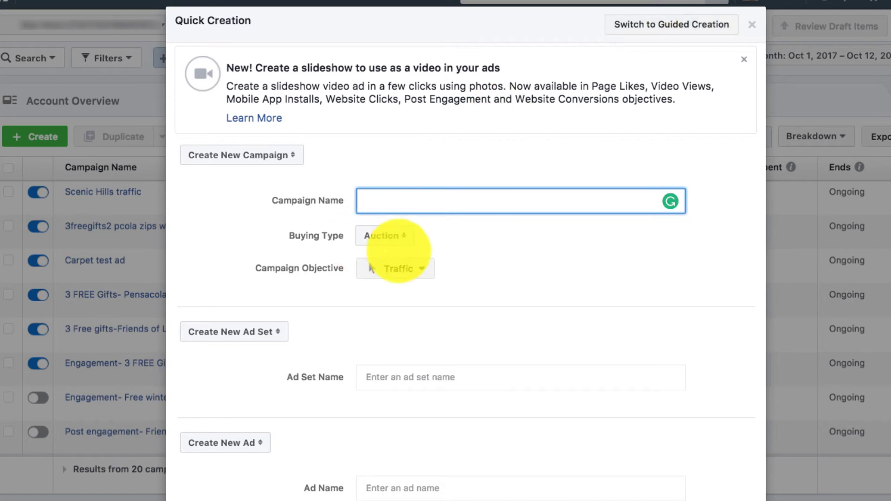
pyautogui.click(655, 24)
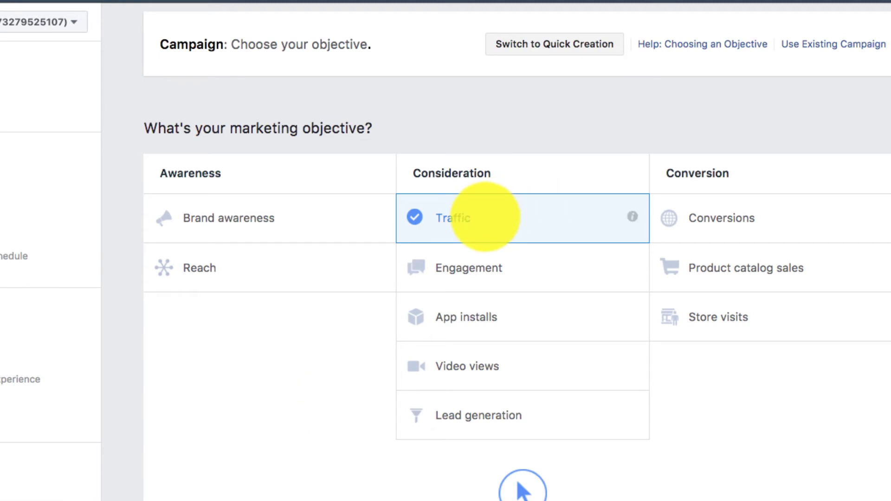
# Step: Name the Traffic campaign "Traffictest" and continue to the ad set settings
pyautogui.scroll(-6, 483, 217)
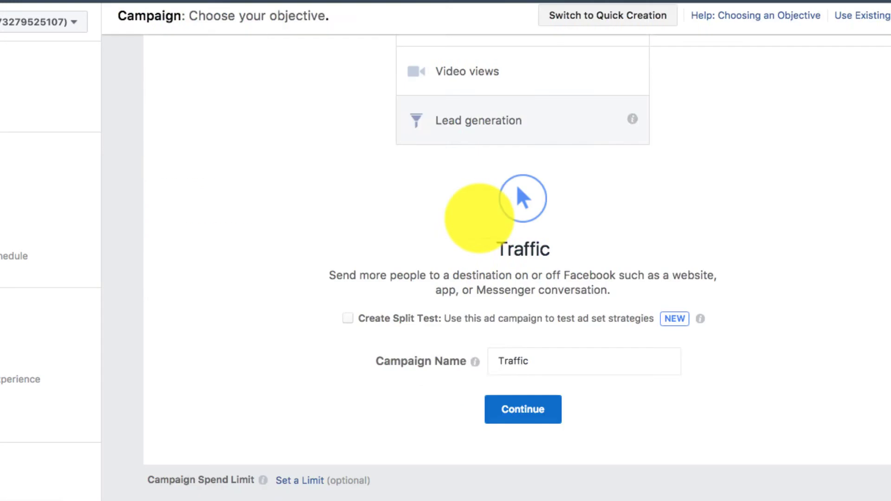
pyautogui.click(545, 361)
pyautogui.write('test')
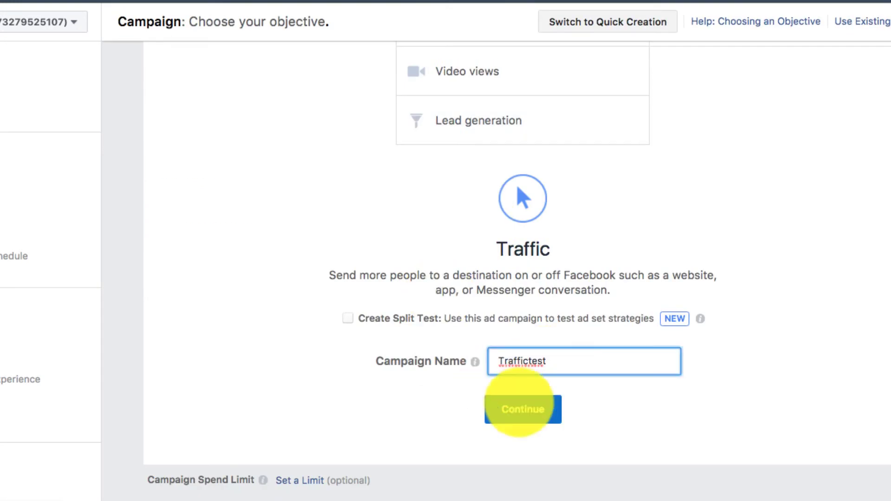
pyautogui.click(516, 410)
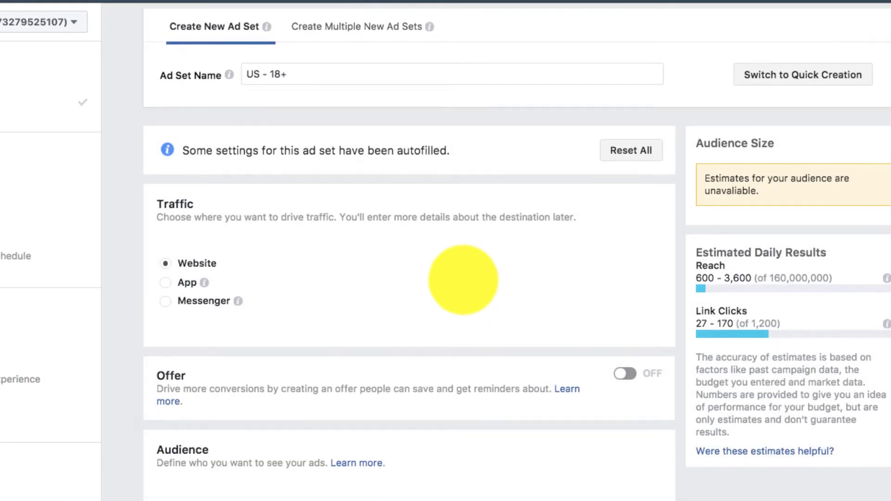
# Step: Review the ad set's traffic destination, offer and audience settings
pyautogui.scroll(-1, 462, 278)
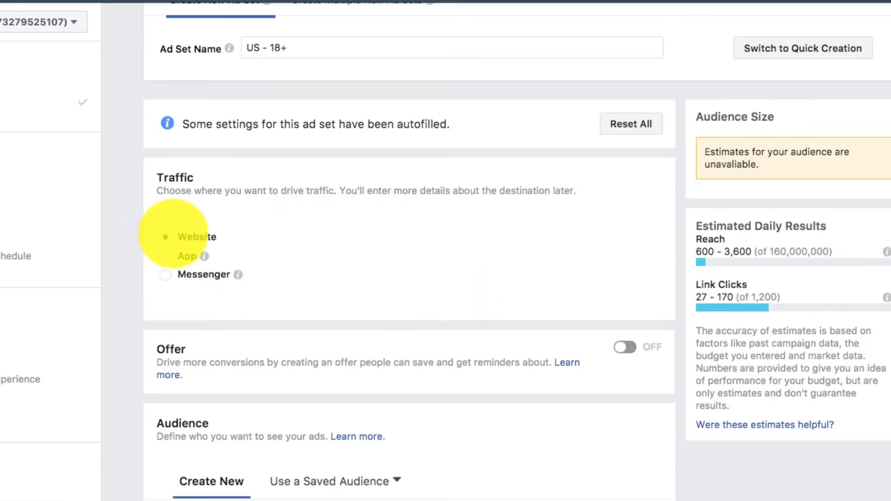
pyautogui.moveTo(199, 259)
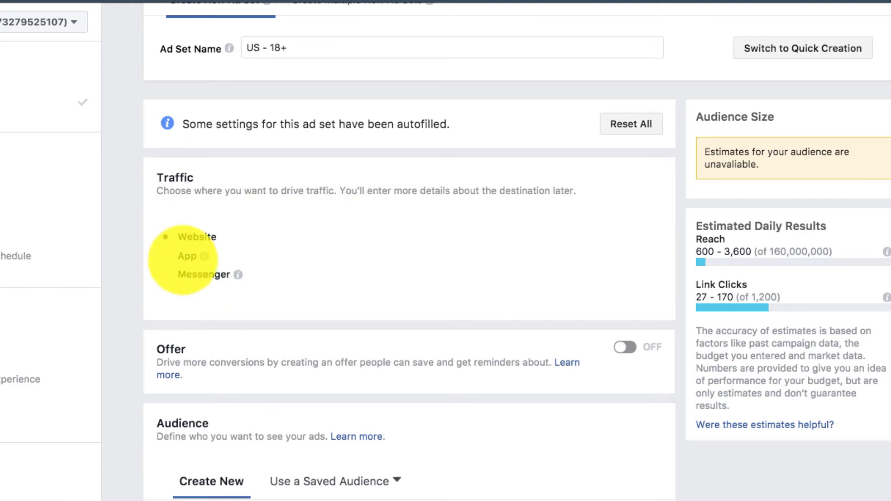
pyautogui.scroll(-1, 268, 283)
pyautogui.scroll(-1, 267, 283)
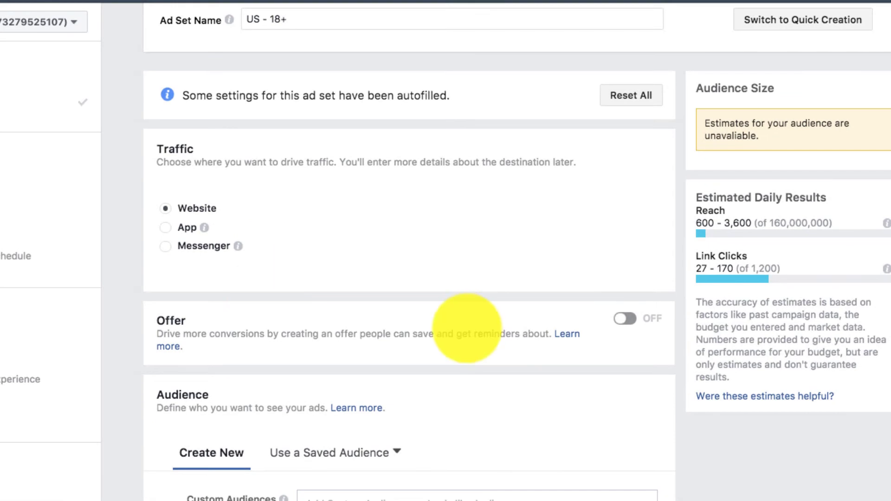
pyautogui.scroll(-1, 552, 320)
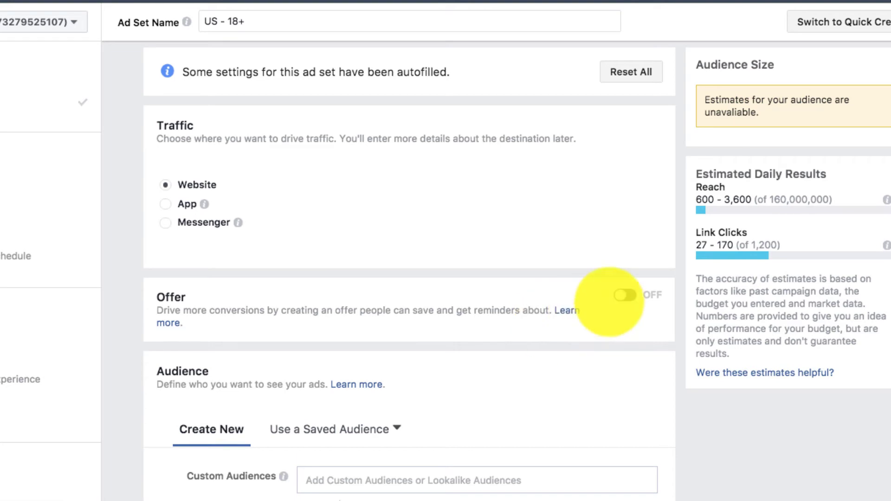
pyautogui.scroll(-10, 557, 312)
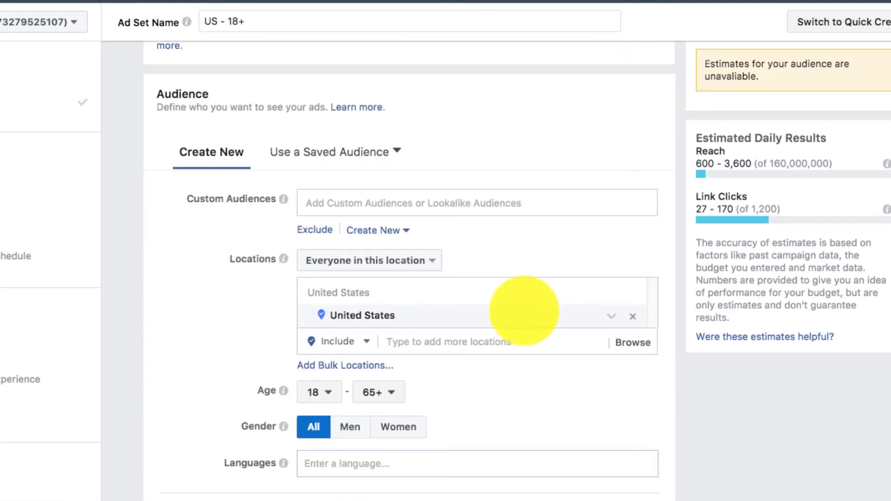
pyautogui.scroll(2, 510, 302)
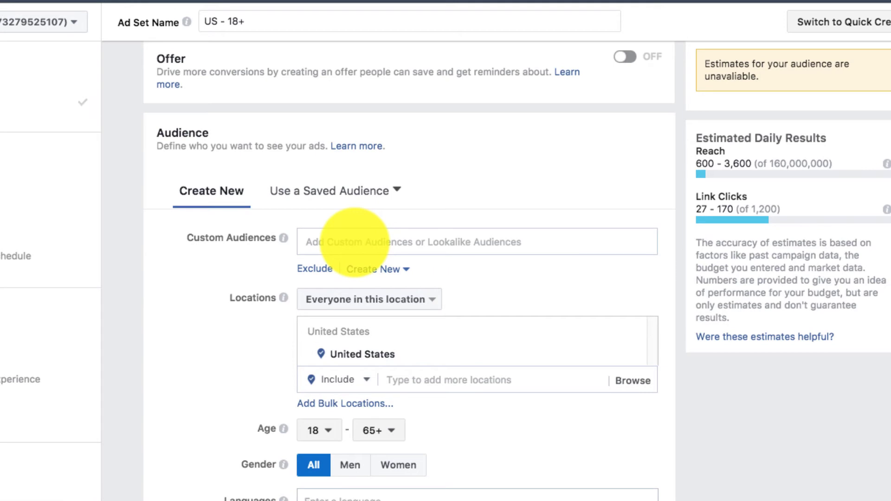
# Step: Check which custom audiences are available for the ad set without adding one
pyautogui.click(356, 242)
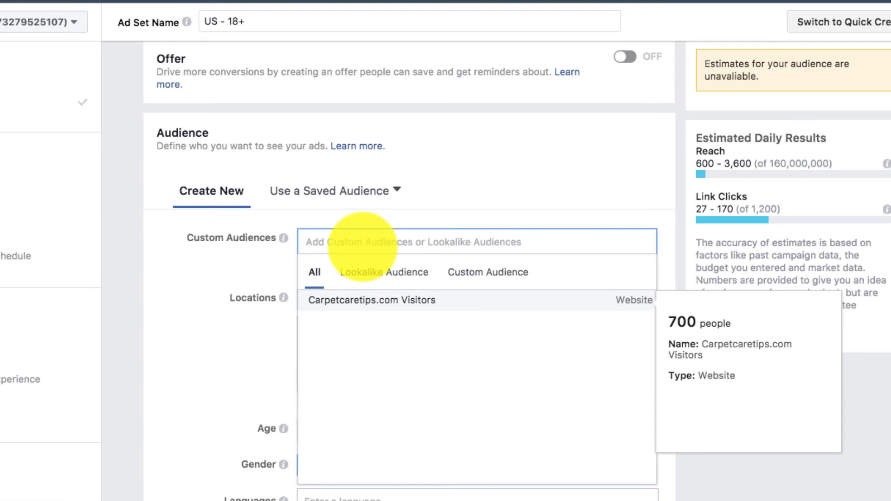
pyautogui.click(210, 292)
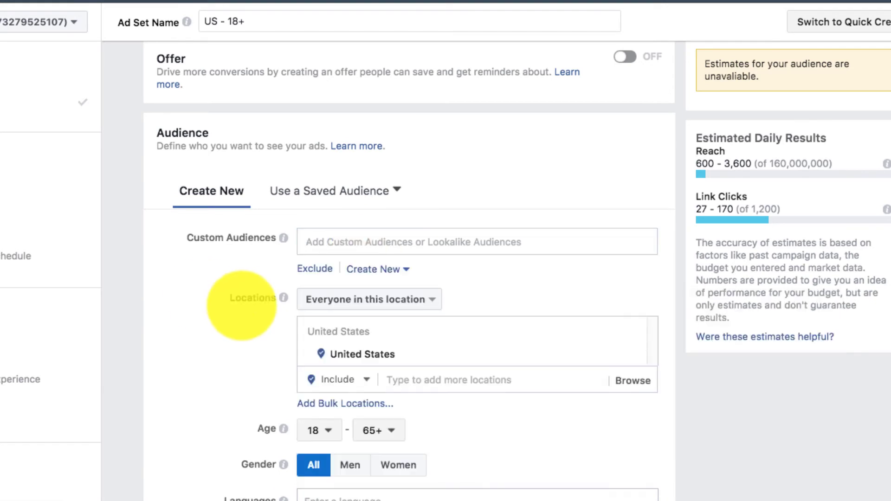
pyautogui.scroll(3, 198, 302)
pyautogui.scroll(4, 201, 304)
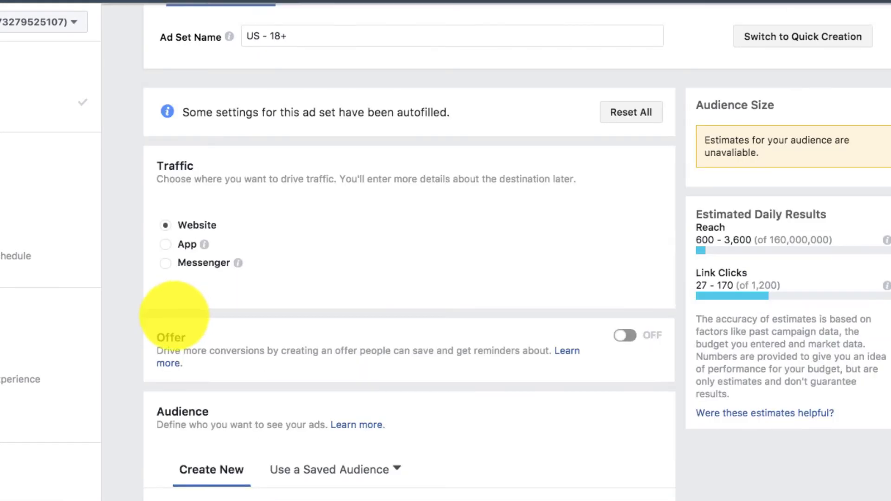
pyautogui.scroll(-5, 161, 319)
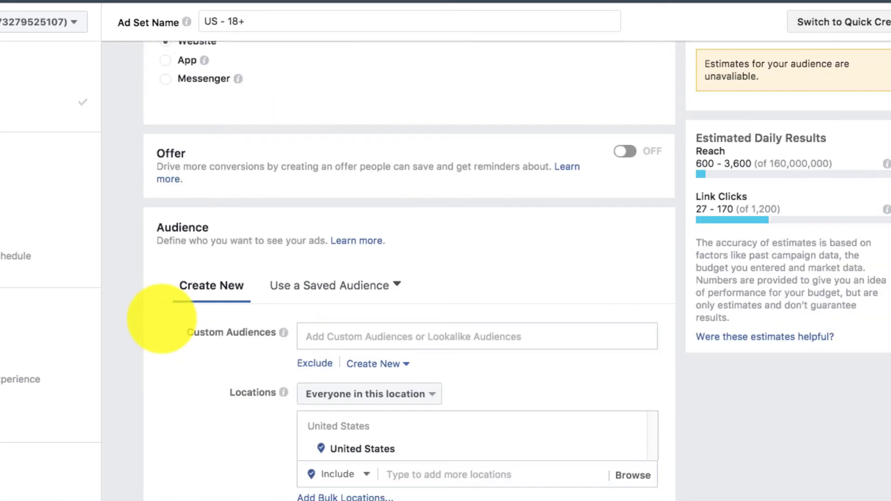
pyautogui.scroll(-3, 162, 319)
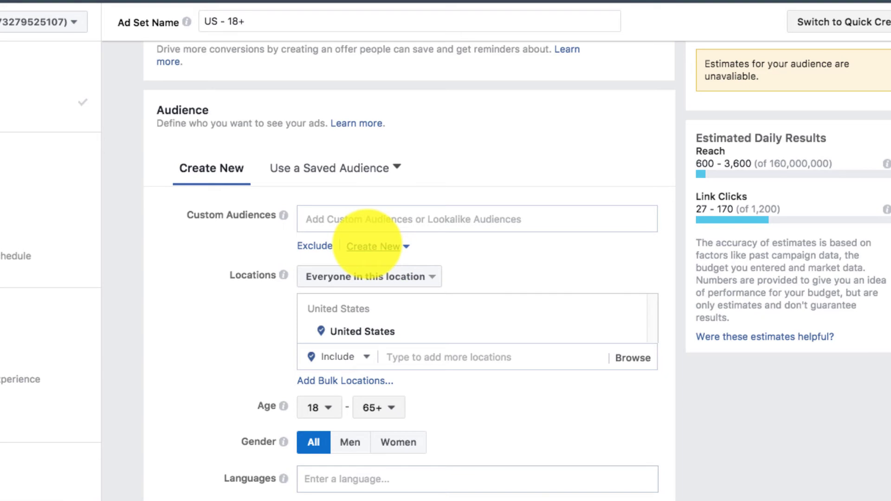
pyautogui.click(359, 217)
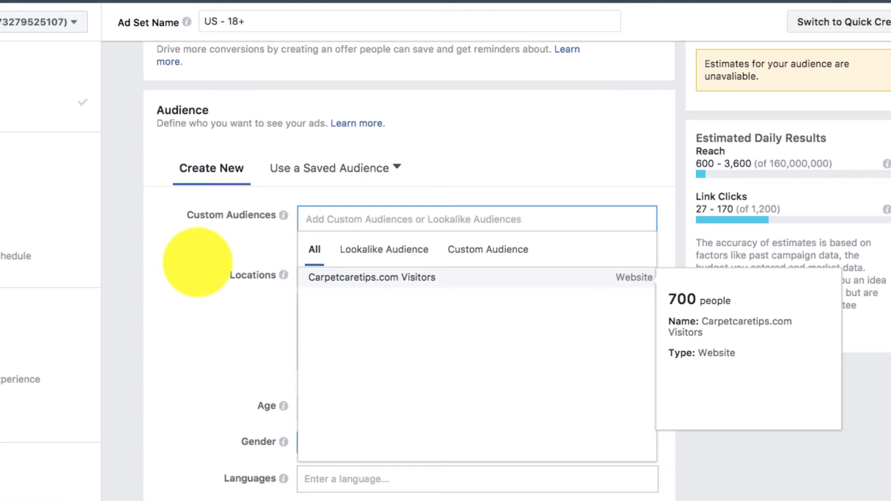
pyautogui.click(197, 262)
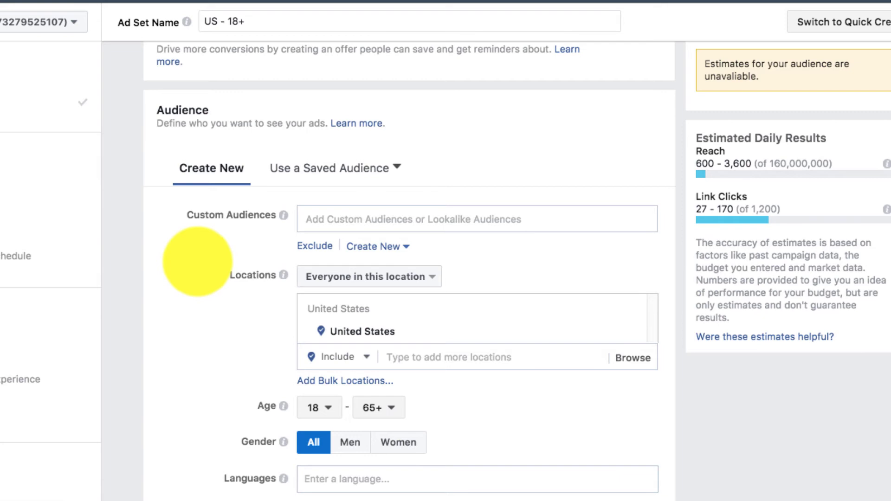
# Step: Replace the United States in the audience locations with Pensacola, Florida, United States
pyautogui.scroll(-2, 194, 259)
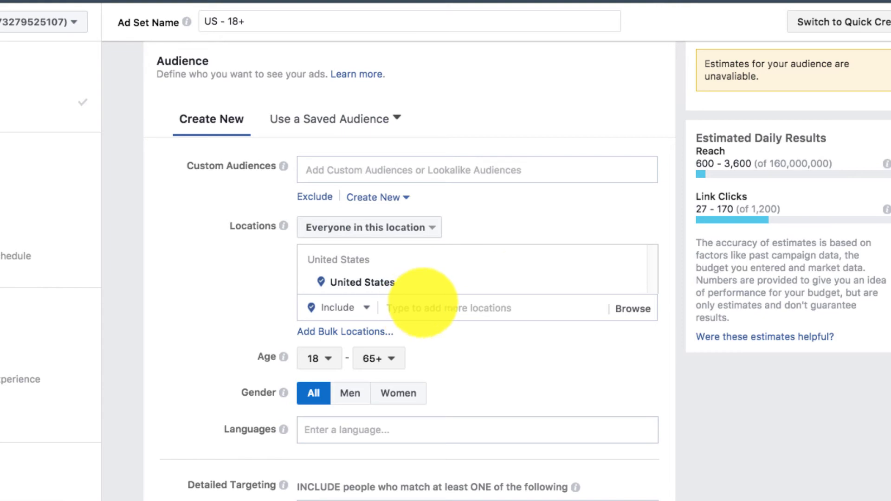
pyautogui.moveTo(622, 282)
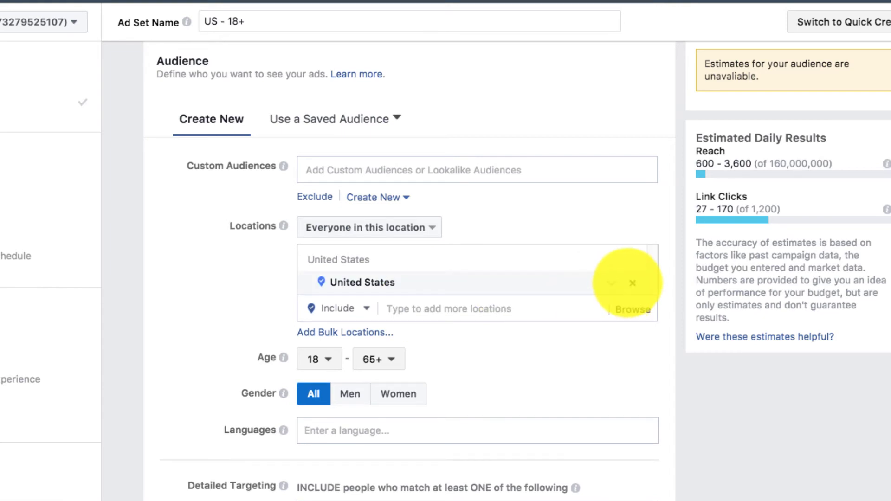
pyautogui.click(632, 284)
pyautogui.click(440, 257)
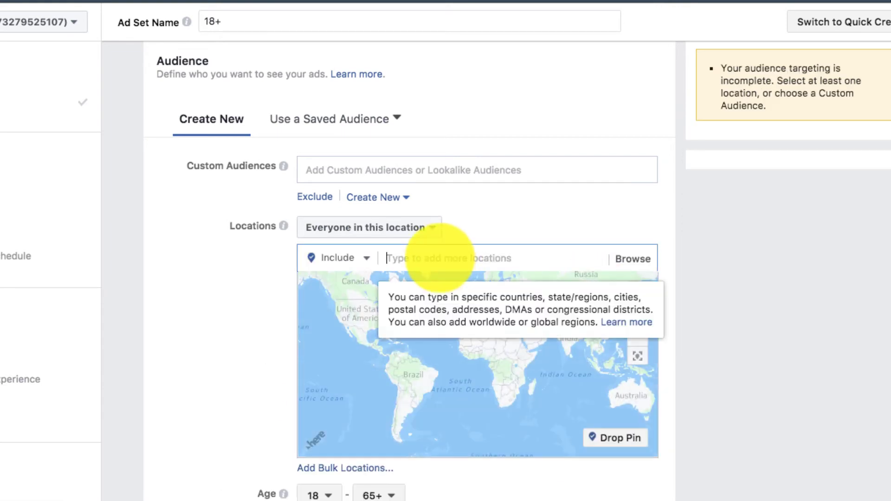
pyautogui.write('pensacola')
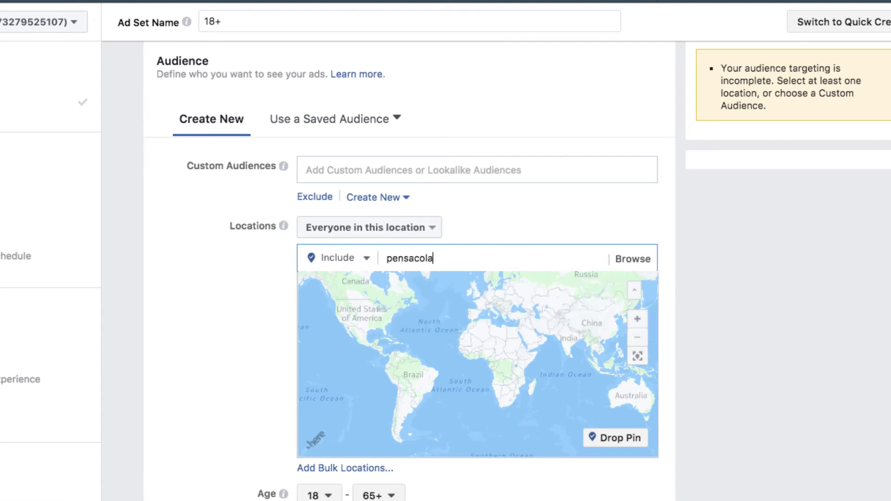
pyautogui.write(',')
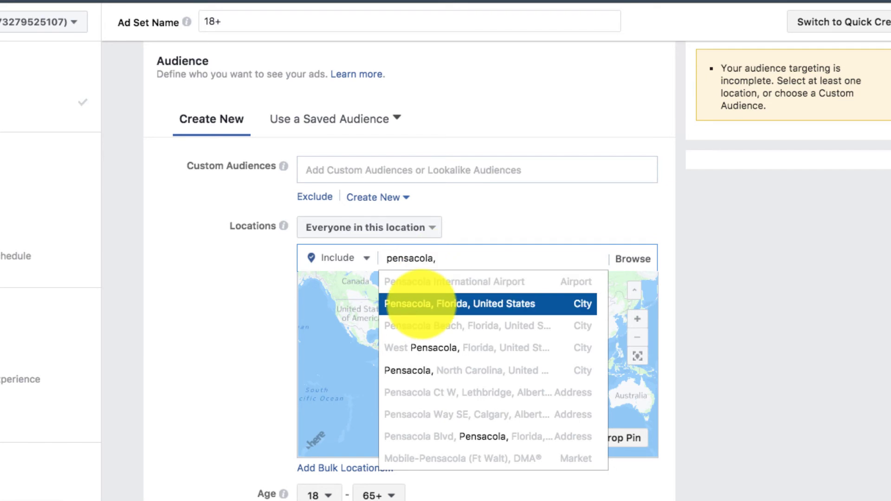
pyautogui.click(385, 304)
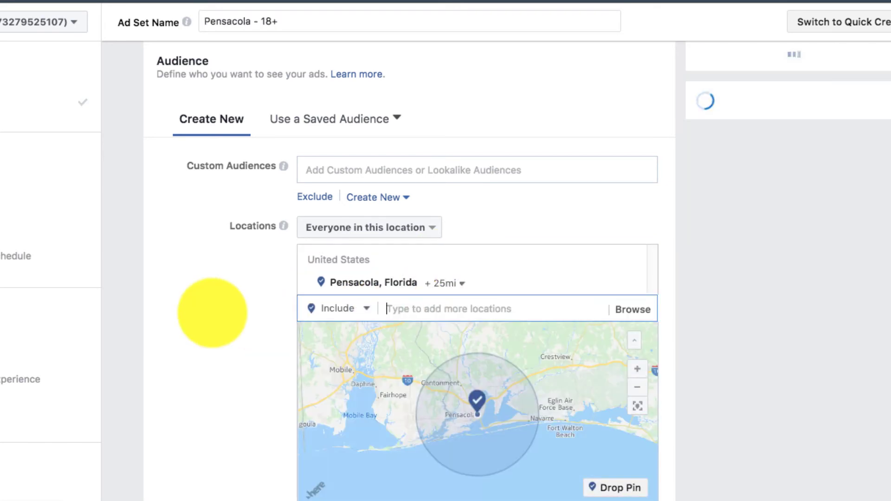
# Step: Set the radius around the Pensacola, Florida location to 18 mi
pyautogui.scroll(-1, 212, 312)
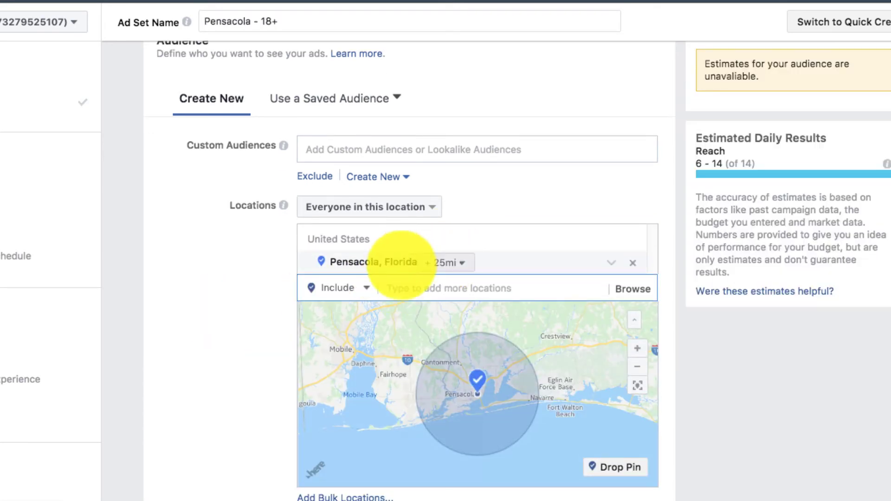
pyautogui.click(446, 263)
pyautogui.moveTo(471, 332)
pyautogui.mouseDown()
pyautogui.moveTo(482, 332)
pyautogui.moveTo(467, 333)
pyautogui.mouseUp()
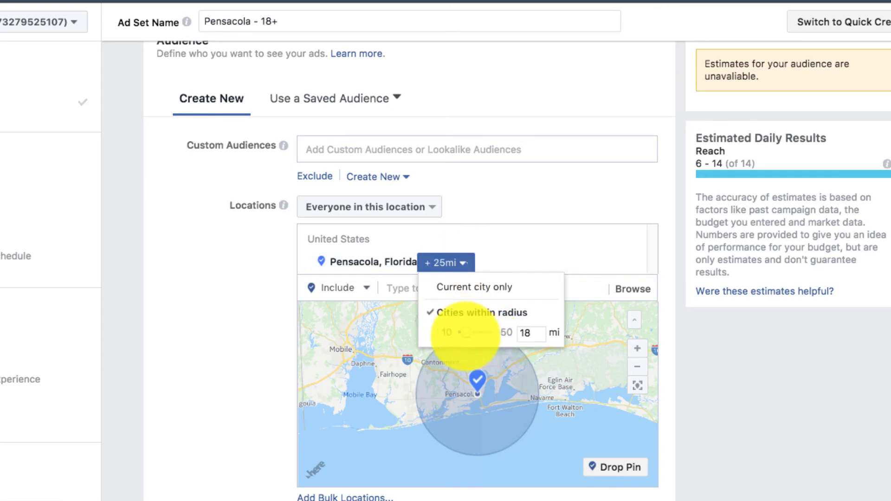
pyautogui.click(218, 305)
# Step: Set the audience's minimum age to 25 and limit the gender to women
pyautogui.scroll(-9, 215, 306)
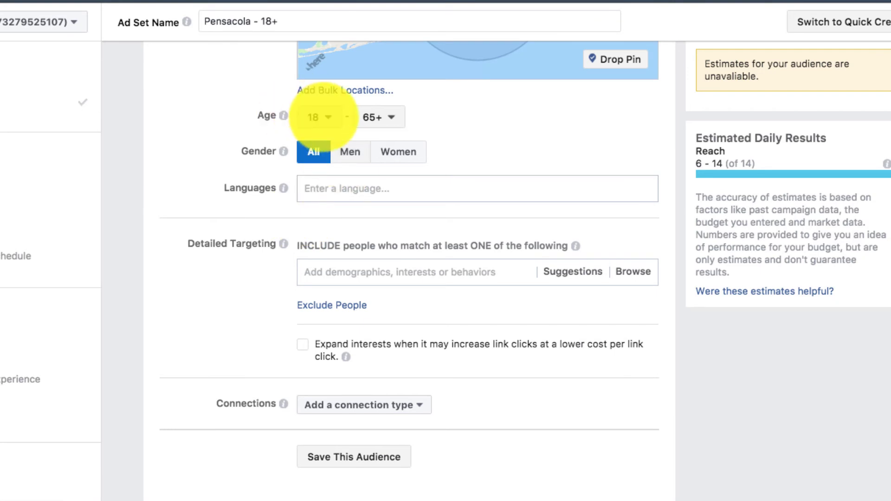
pyautogui.click(324, 117)
pyautogui.scroll(-1, 327, 343)
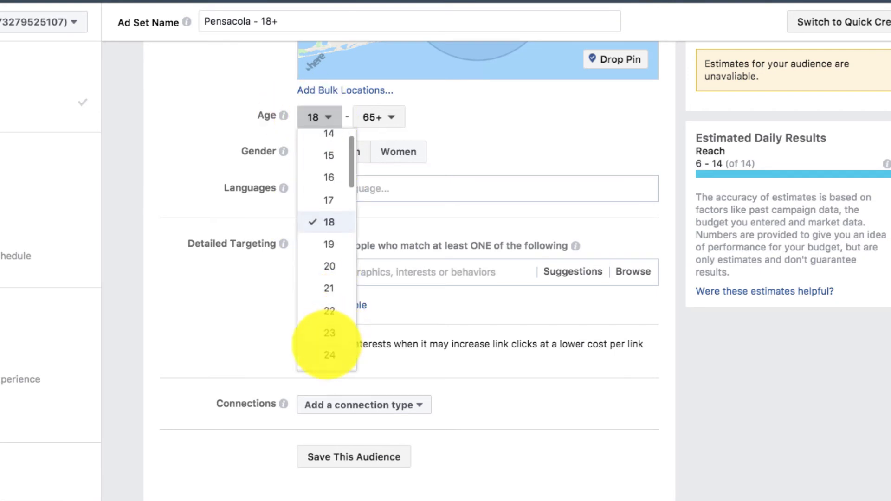
pyautogui.scroll(-2, 327, 343)
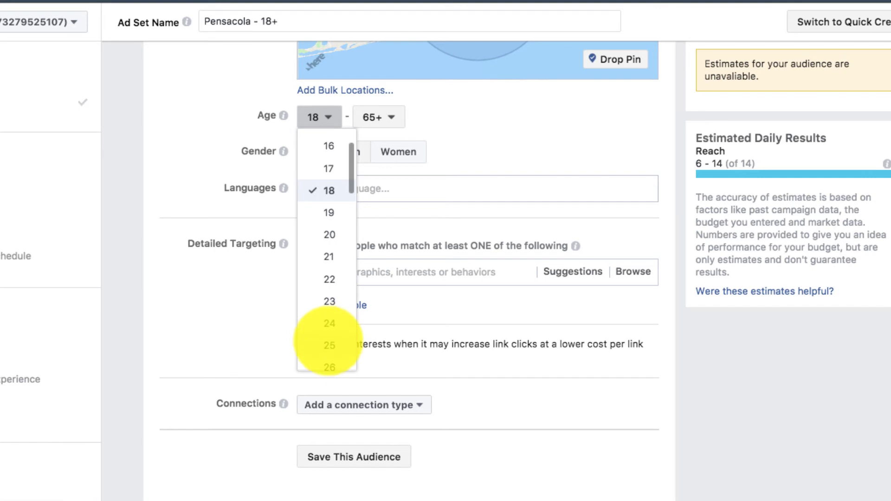
pyautogui.scroll(-1, 328, 342)
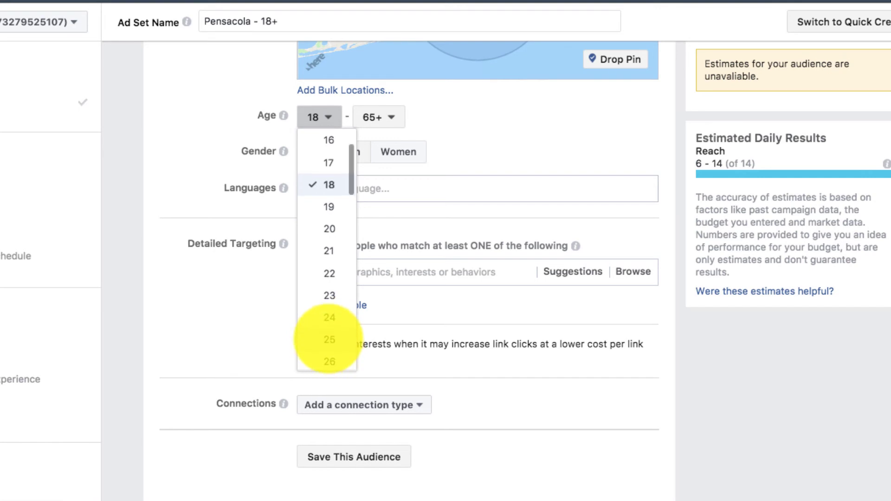
pyautogui.click(329, 339)
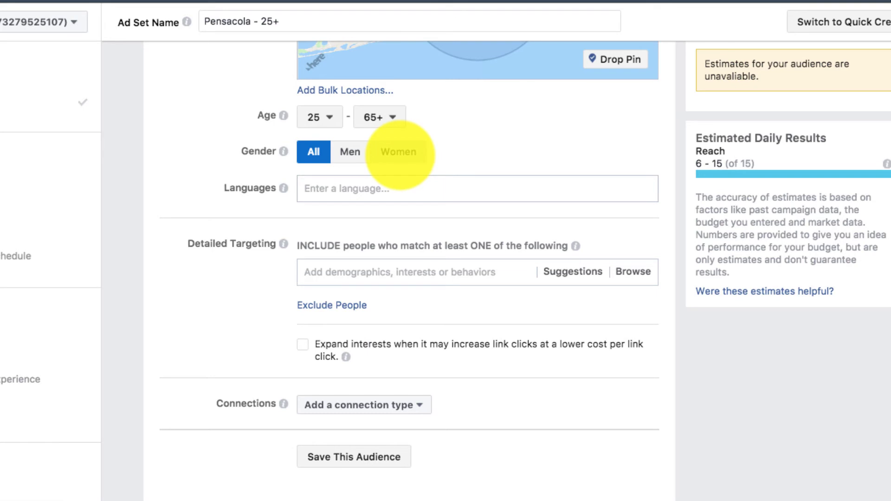
pyautogui.click(400, 152)
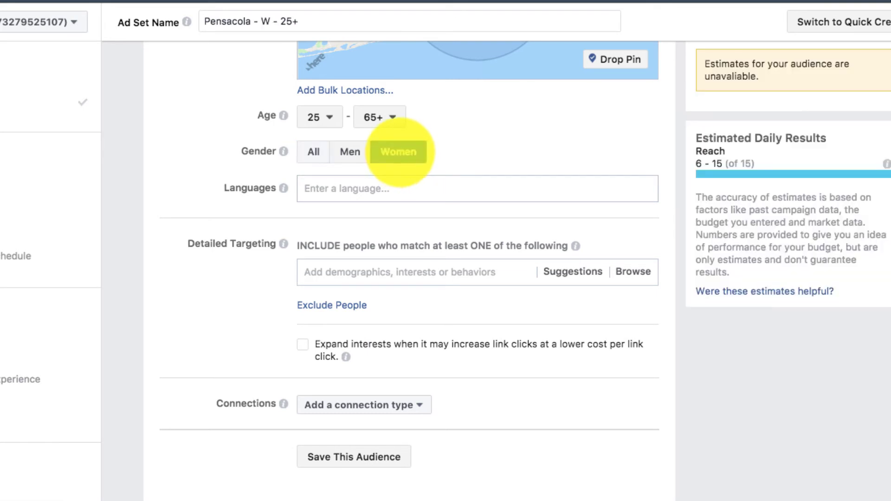
# Step: Add the household income brackets from $75,000 - $99,999 up to $350,000 - $499,999 to the detailed targeting
pyautogui.scroll(-1, 227, 199)
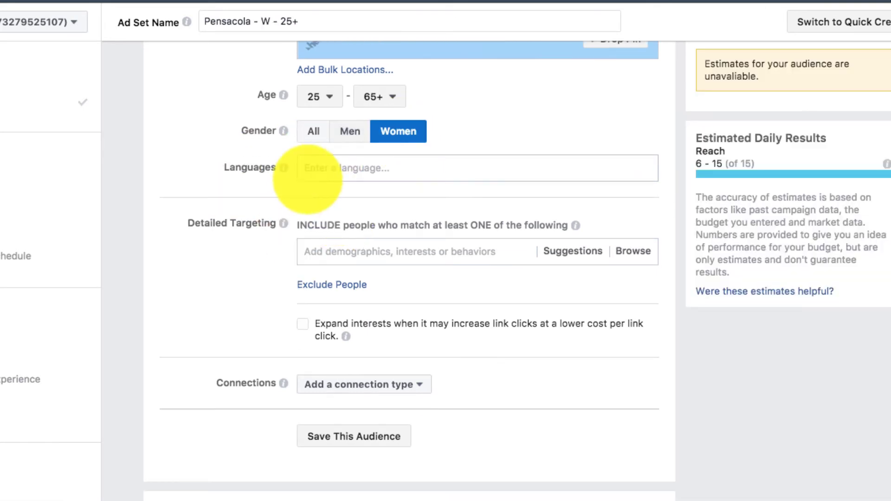
pyautogui.scroll(-2, 199, 180)
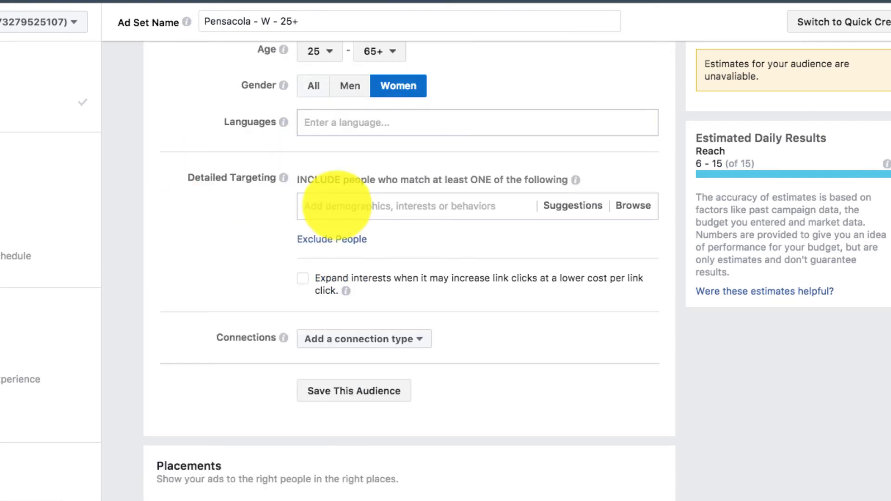
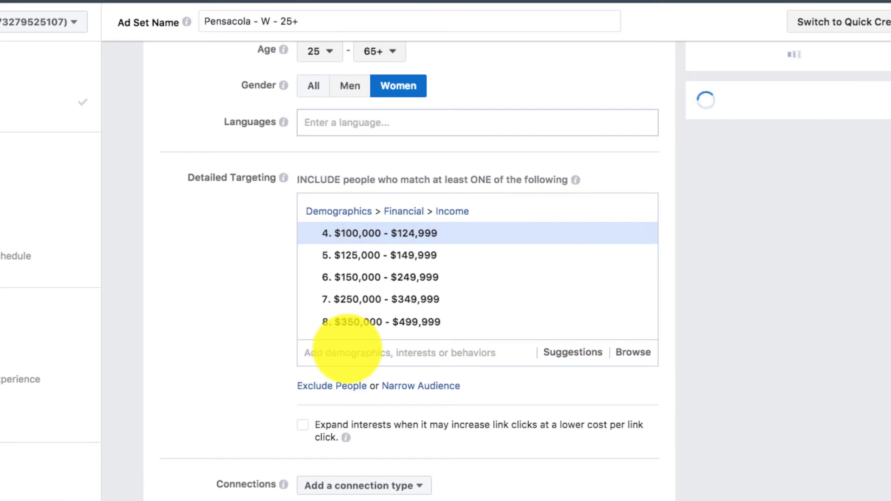
pyautogui.click(327, 432)
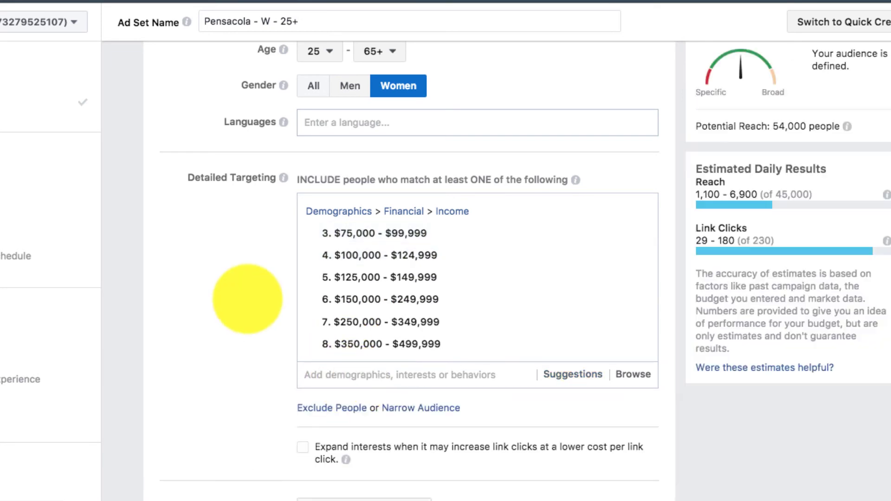
# Step: Narrow the audience so that people must also match the Homeowners demographic
pyautogui.scroll(-3, 238, 291)
pyautogui.scroll(-5, 235, 283)
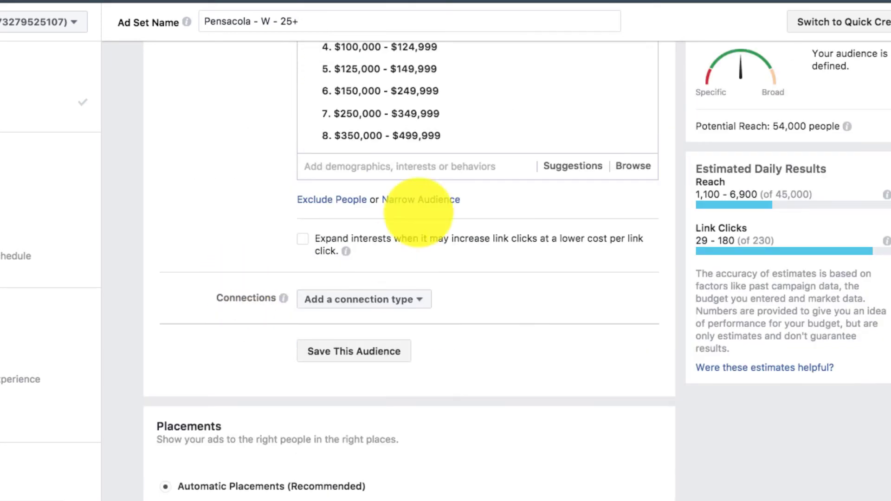
pyautogui.click(410, 200)
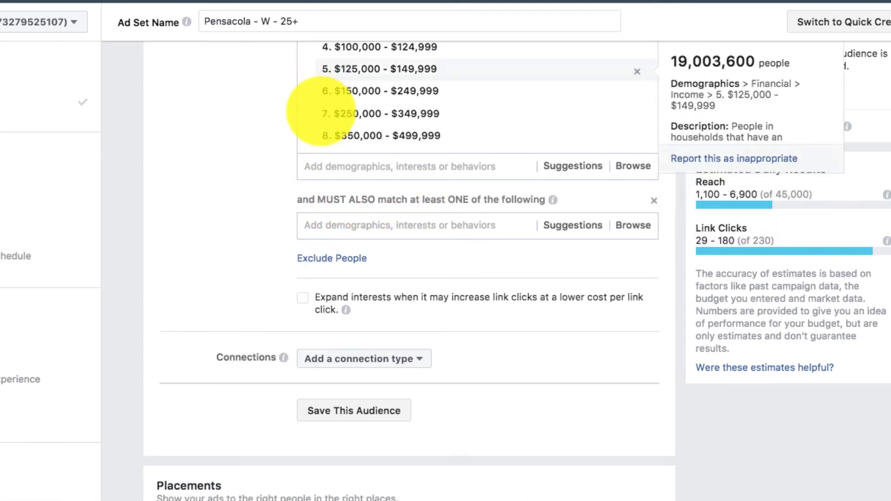
pyautogui.scroll(2, 243, 160)
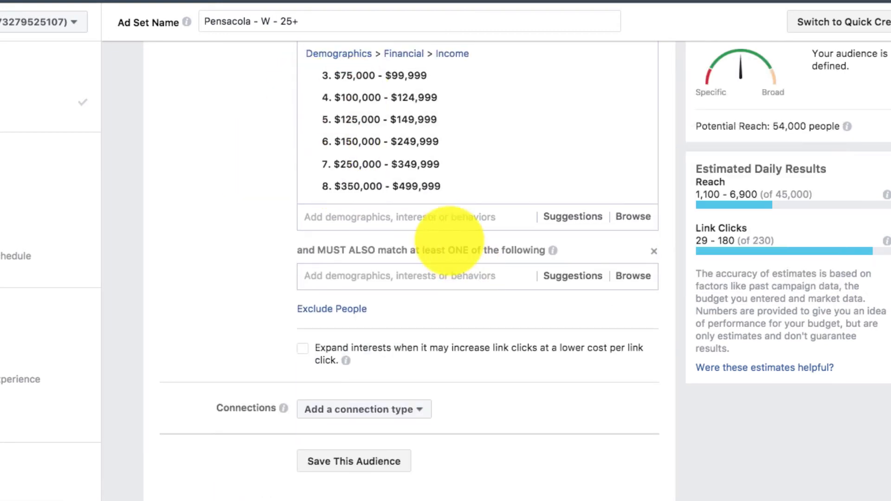
pyautogui.click(393, 275)
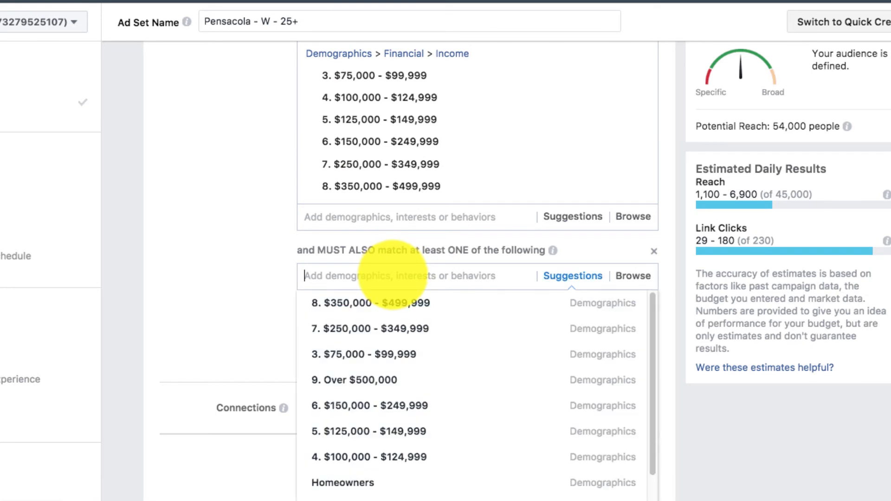
pyautogui.write('homeowner')
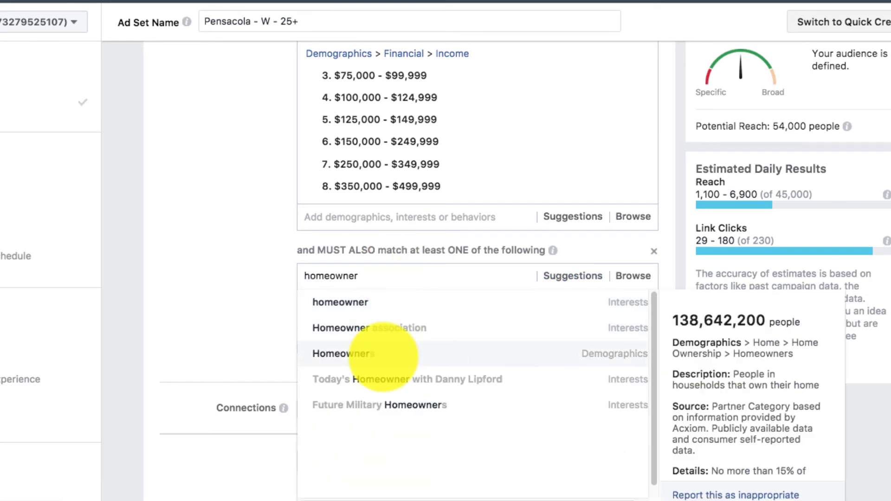
pyautogui.click(380, 353)
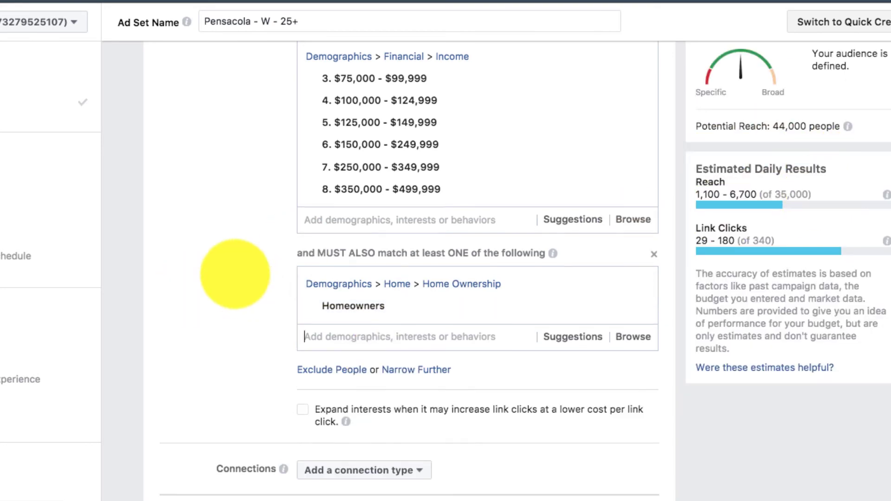
# Step: Restrict the Pensacola, Florida location to the current city only instead of cities within a radius
pyautogui.scroll(5, 228, 279)
pyautogui.scroll(6, 219, 223)
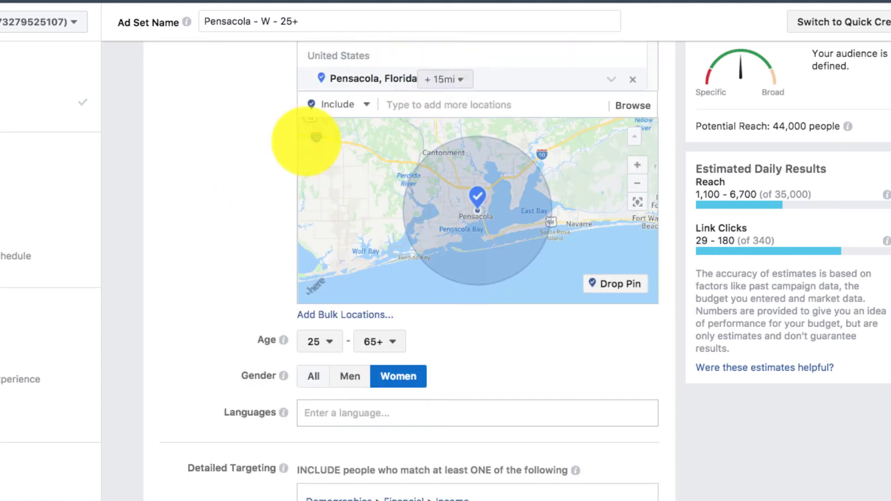
pyautogui.scroll(1, 232, 130)
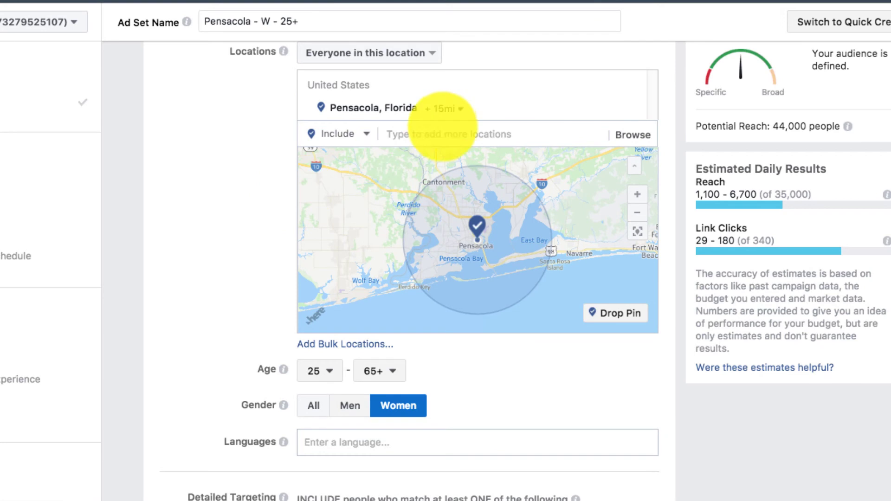
pyautogui.click(460, 109)
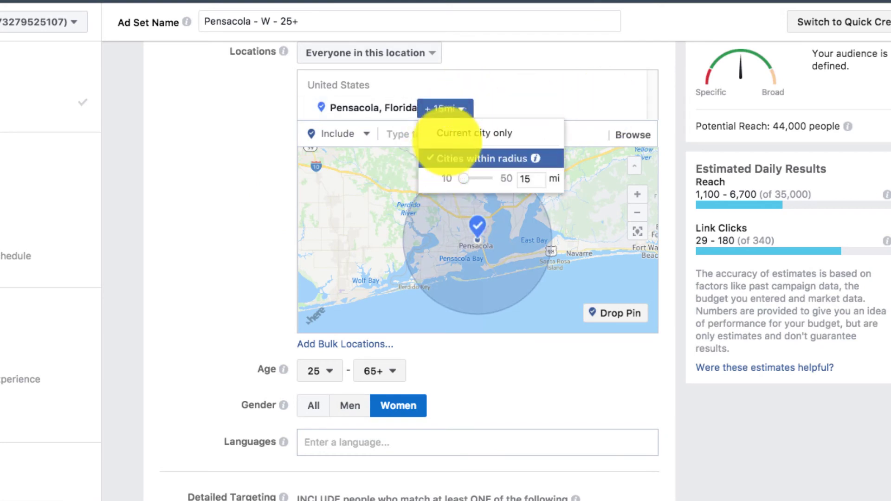
pyautogui.click(448, 135)
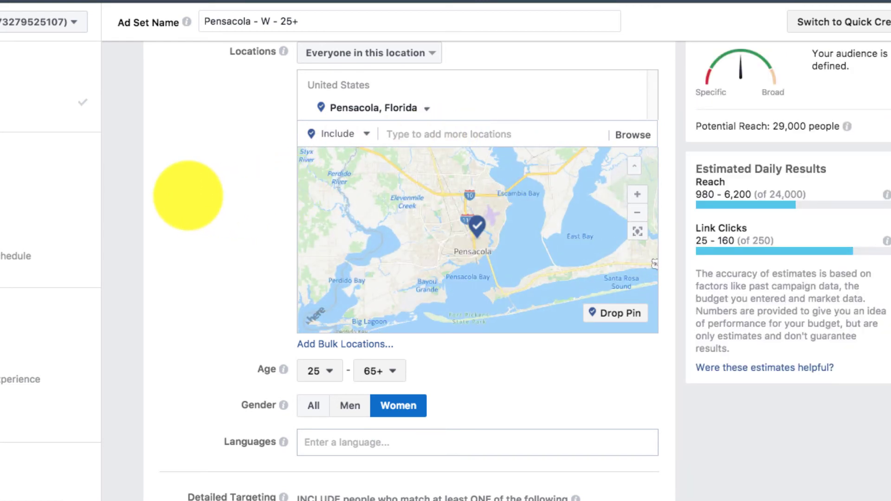
# Step: Narrow the detailed targeting further with a third condition requiring the Parents (All) demographic
pyautogui.scroll(3, 200, 197)
pyautogui.scroll(-10, 186, 194)
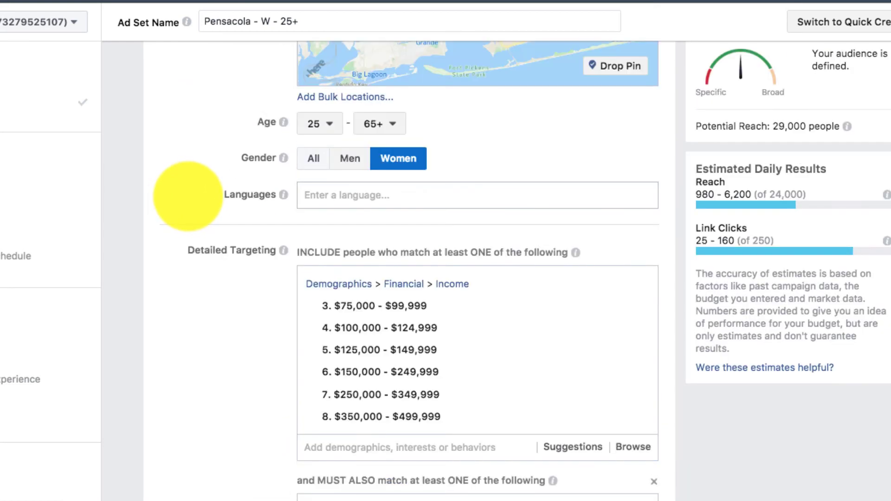
pyautogui.scroll(-2, 267, 246)
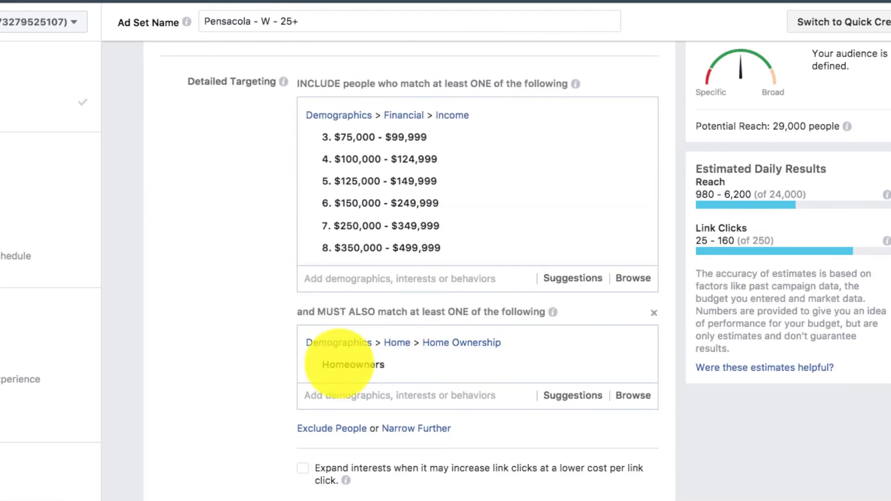
pyautogui.scroll(-2, 274, 343)
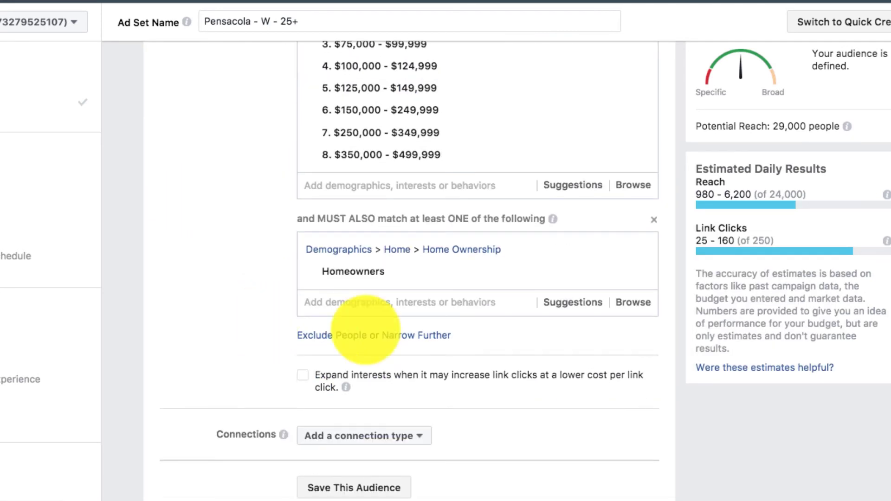
pyautogui.click(407, 332)
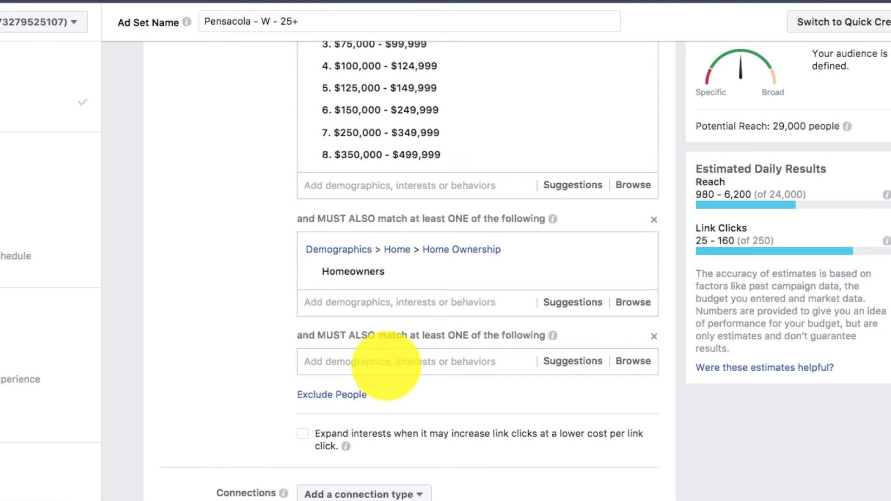
pyautogui.click(386, 362)
pyautogui.write('p')
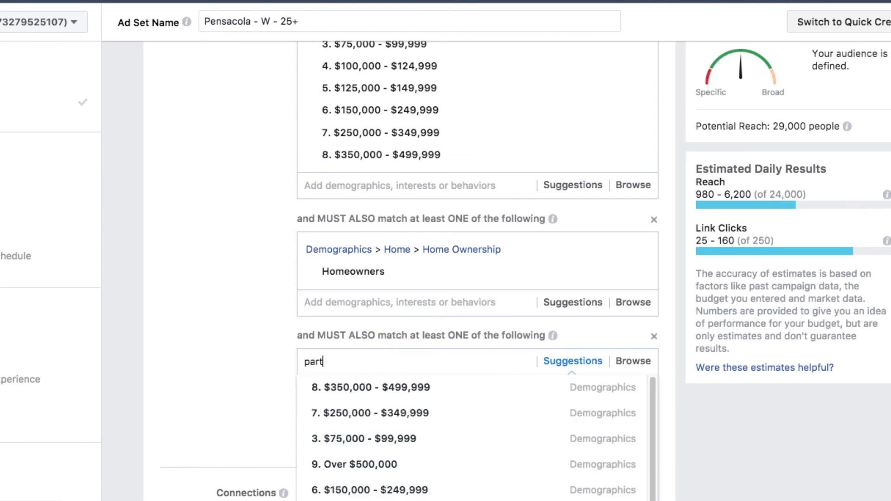
pyautogui.write('art')
pyautogui.press('Return')
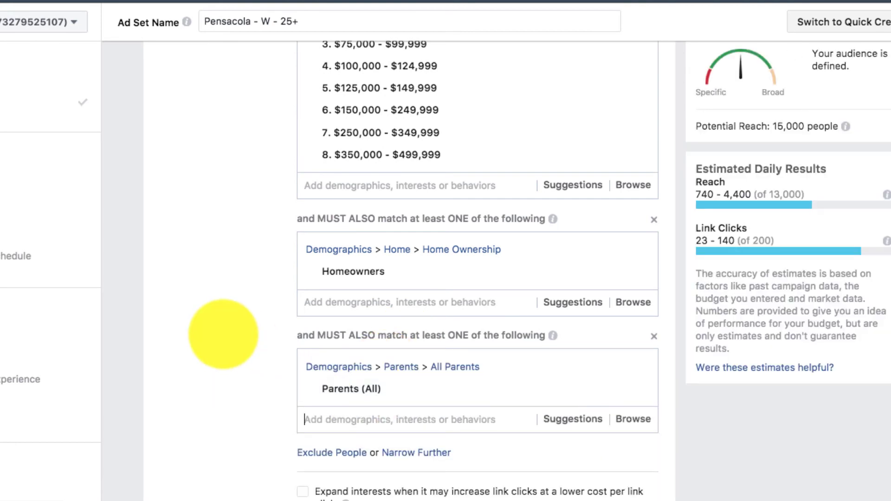
# Step: Check which Facebook Pages connection types are available for the audience without adding one
pyautogui.scroll(3, 218, 249)
pyautogui.scroll(-7, 221, 248)
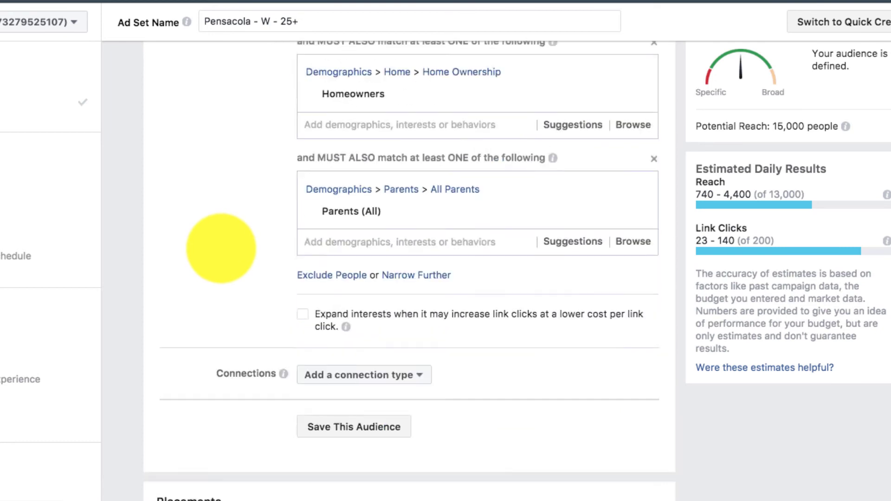
pyautogui.scroll(-5, 221, 248)
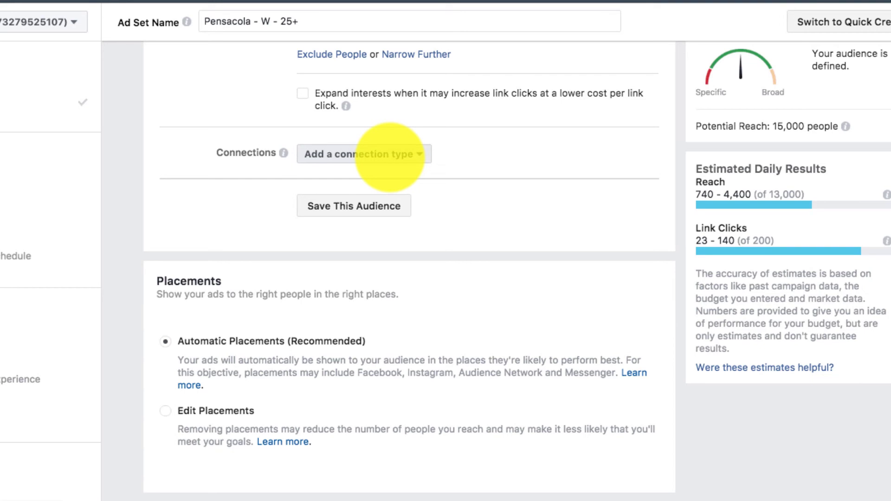
pyautogui.click(390, 155)
pyautogui.moveTo(402, 64)
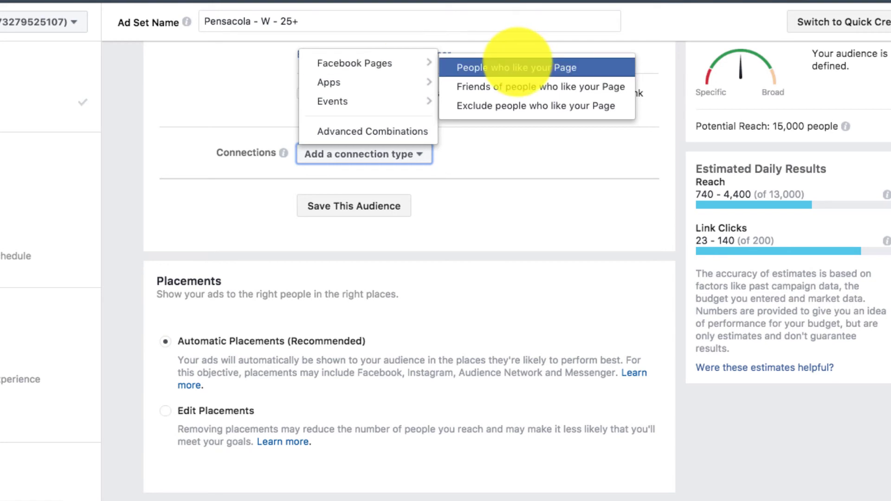
pyautogui.click(180, 159)
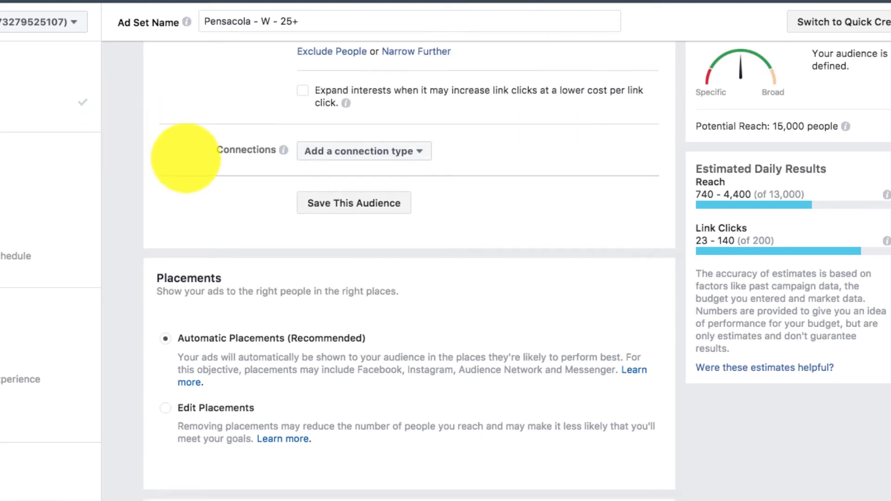
# Step: Set the ad set's daily budget to $5.00
pyautogui.scroll(-2, 185, 165)
pyautogui.scroll(-5, 372, 249)
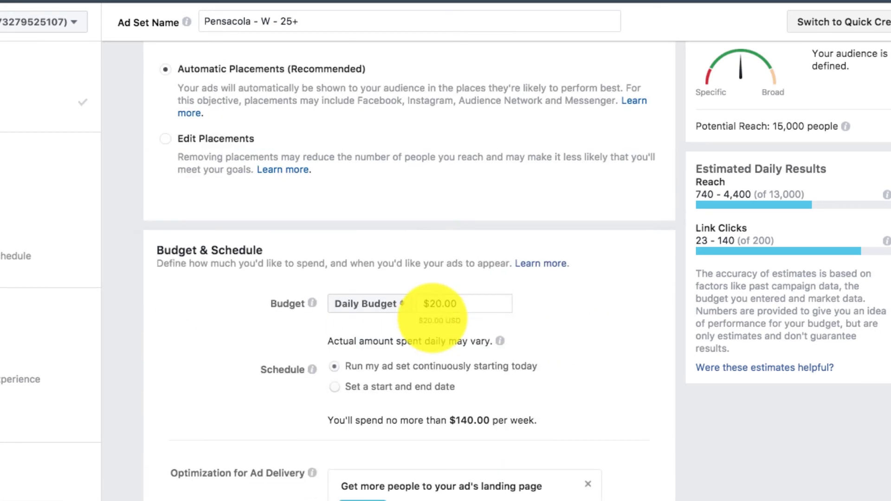
pyautogui.scroll(1, 464, 306)
pyautogui.scroll(-1, 464, 284)
pyautogui.scroll(2, 367, 297)
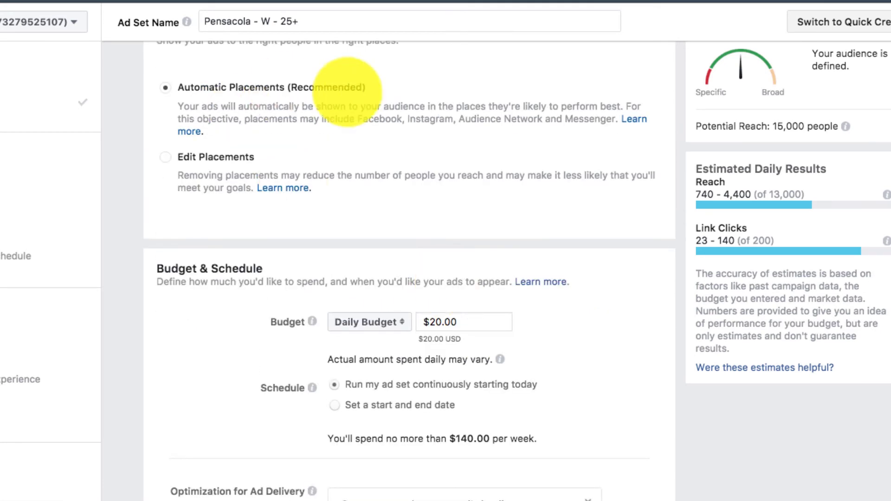
pyautogui.scroll(-2, 486, 240)
pyautogui.click(442, 283)
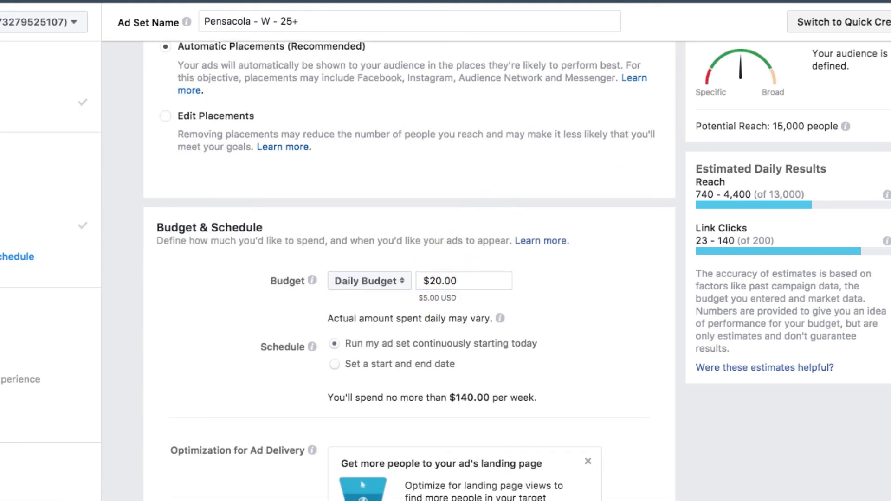
pyautogui.write('5')
pyautogui.scroll(-1, 438, 255)
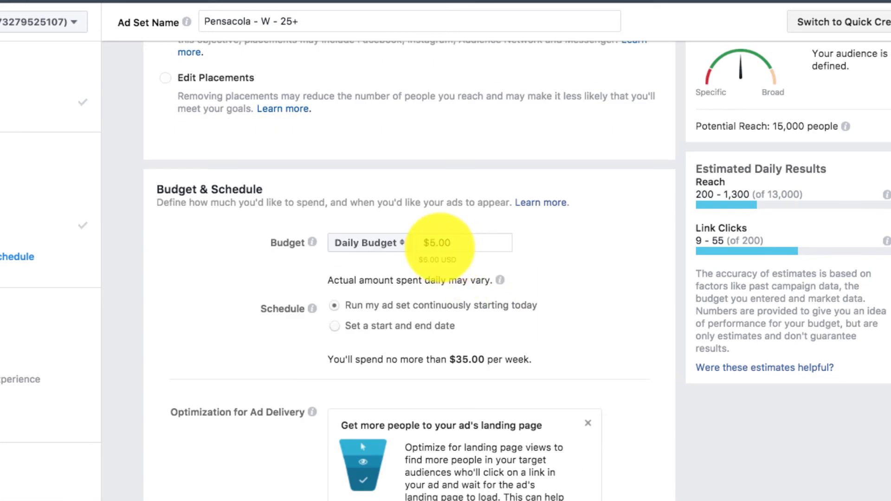
pyautogui.scroll(-3, 456, 287)
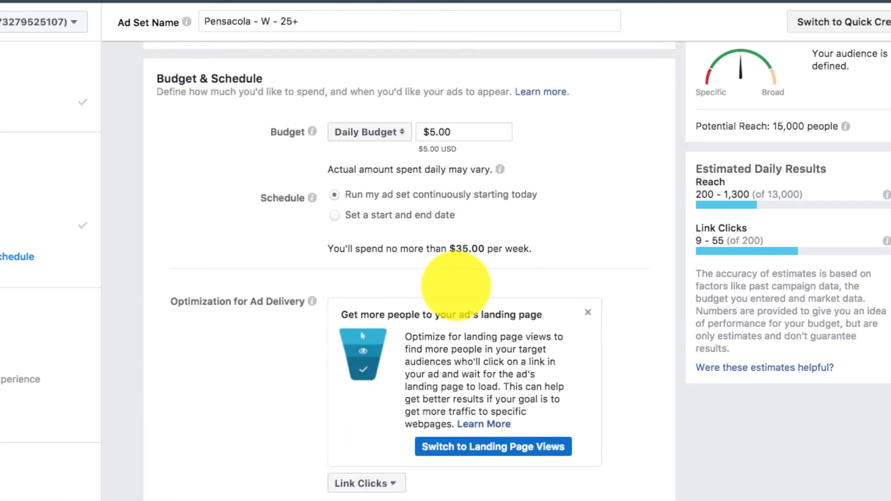
# Step: Switch the ad set's bid amount from automatic to manual
pyautogui.scroll(-3, 456, 285)
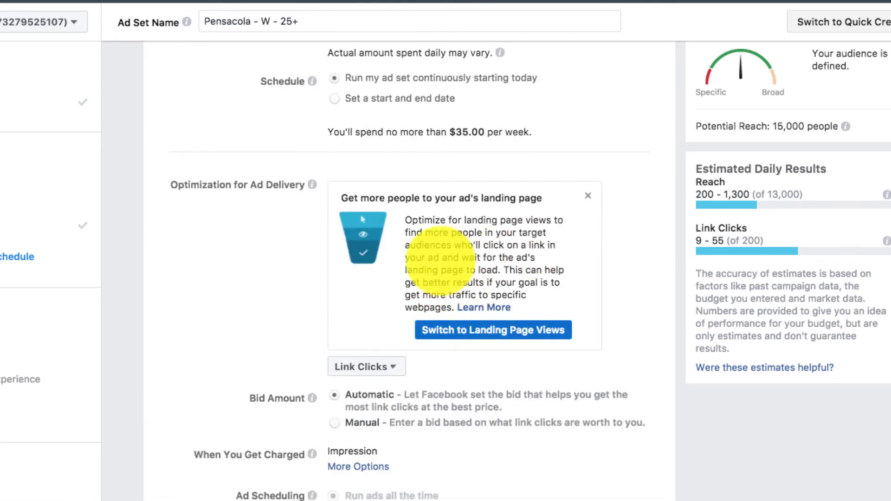
pyautogui.scroll(-2, 433, 267)
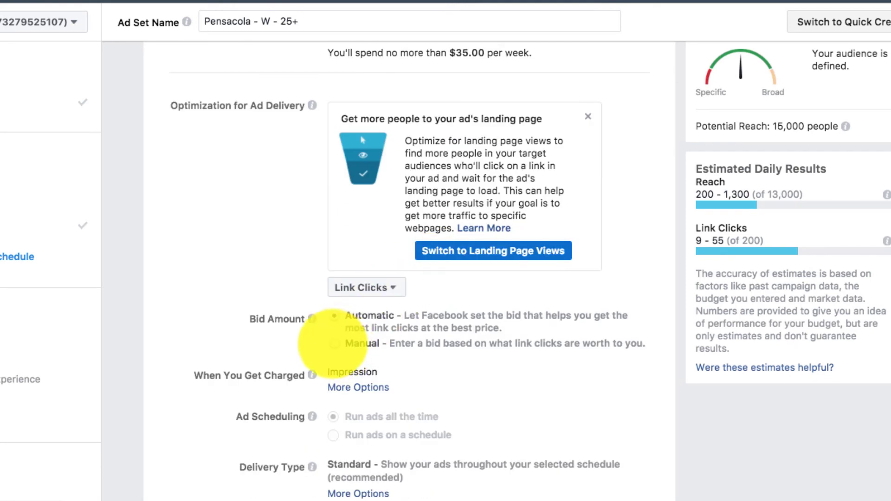
pyautogui.click(334, 343)
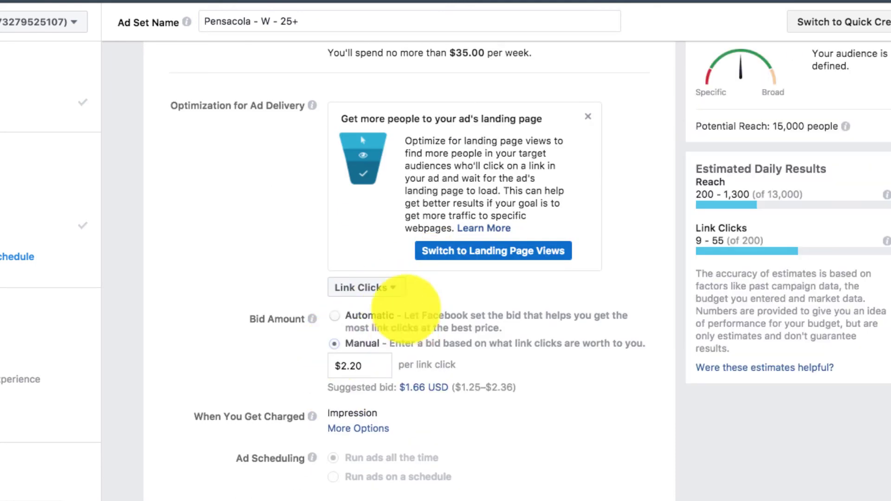
# Step: Review the optimization choices for ad delivery, keeping Link Clicks as the selection
pyautogui.click(392, 285)
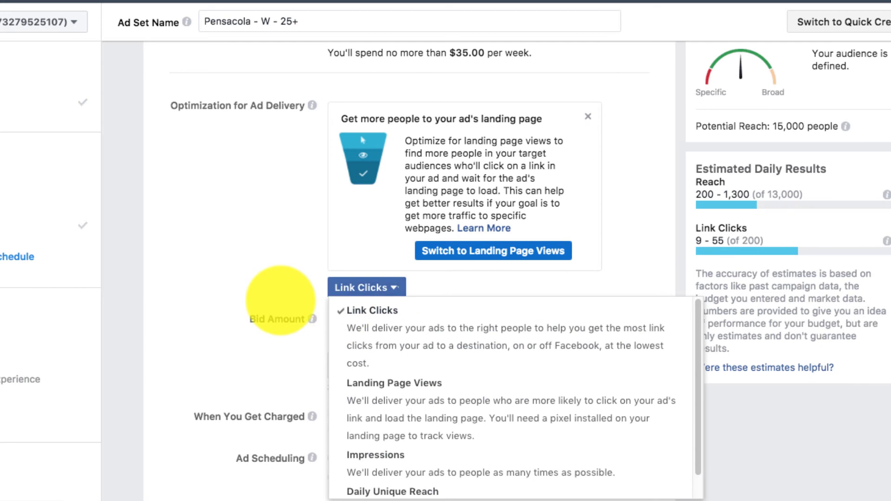
pyautogui.scroll(-1, 280, 301)
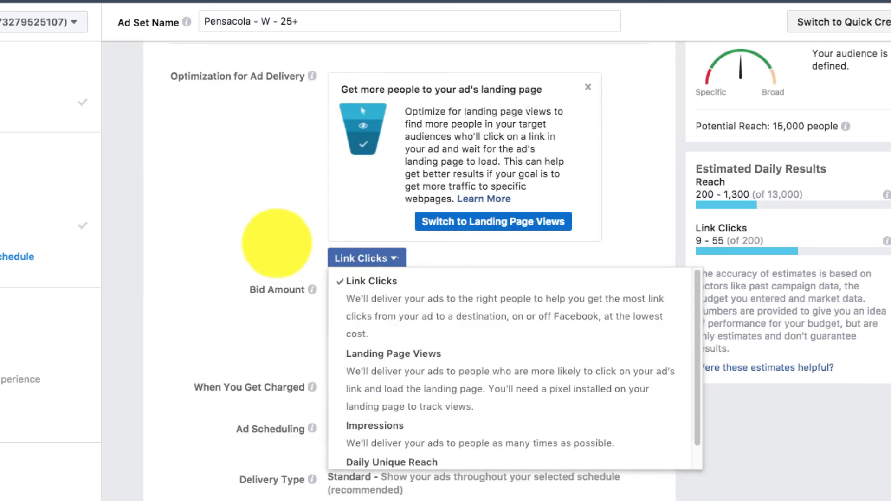
pyautogui.click(272, 261)
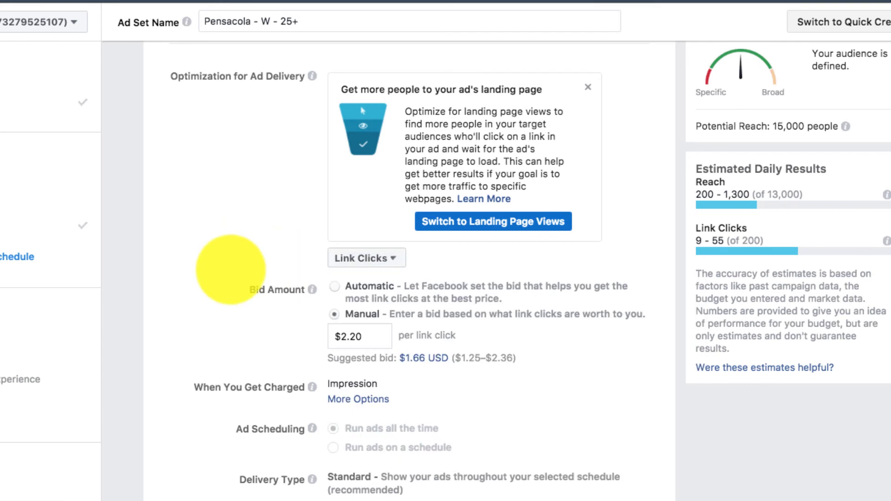
# Step: Set when the ad set gets charged to Link Click (CPC)
pyautogui.scroll(-3, 232, 271)
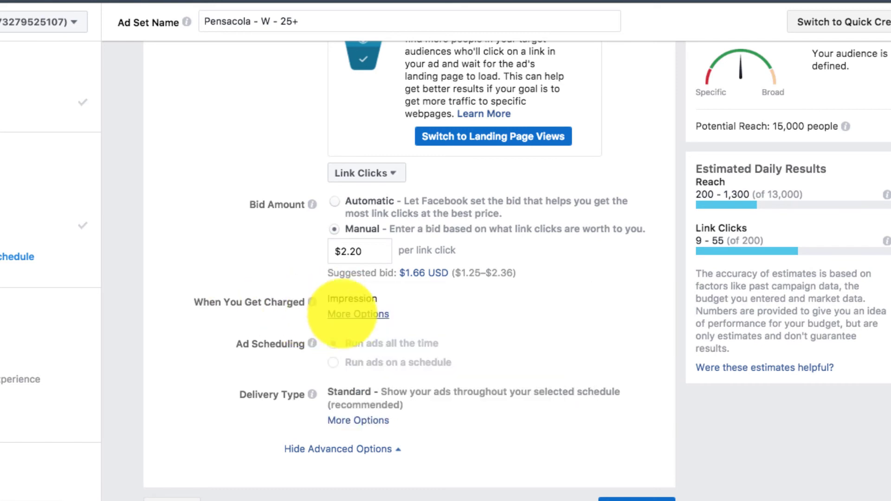
pyautogui.click(344, 315)
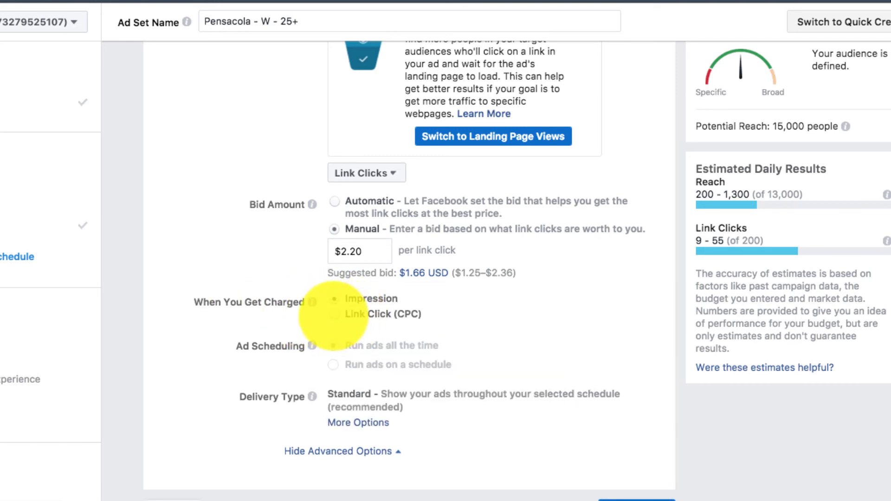
pyautogui.click(334, 315)
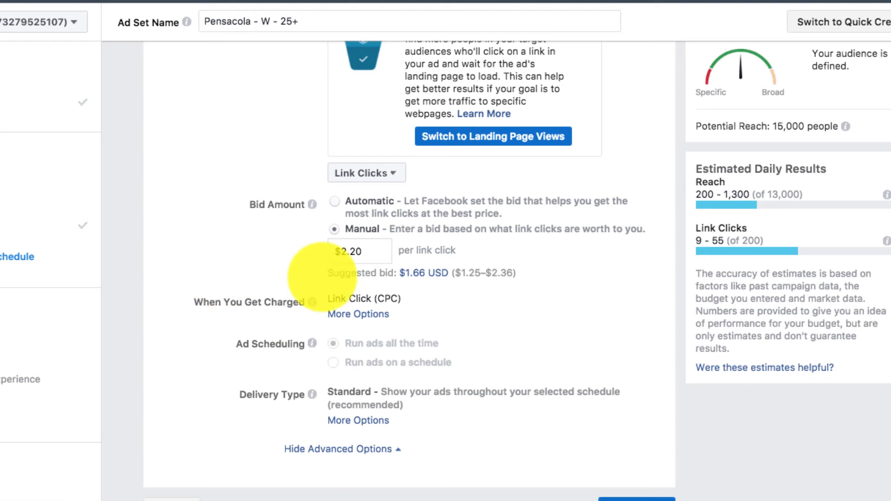
# Step: Set the manual bid to $0.65 per link click and review the budget and optimization settings
pyautogui.click(369, 250)
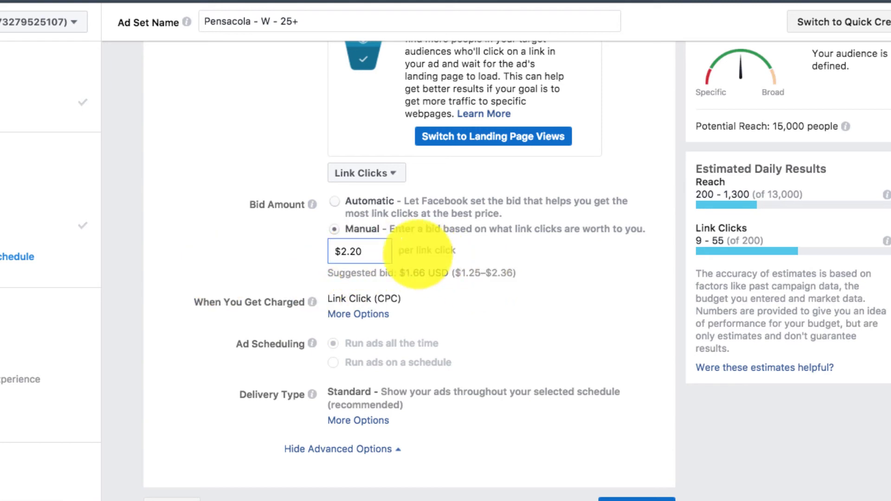
pyautogui.press('BackSpace')
pyautogui.press('BackSpace')
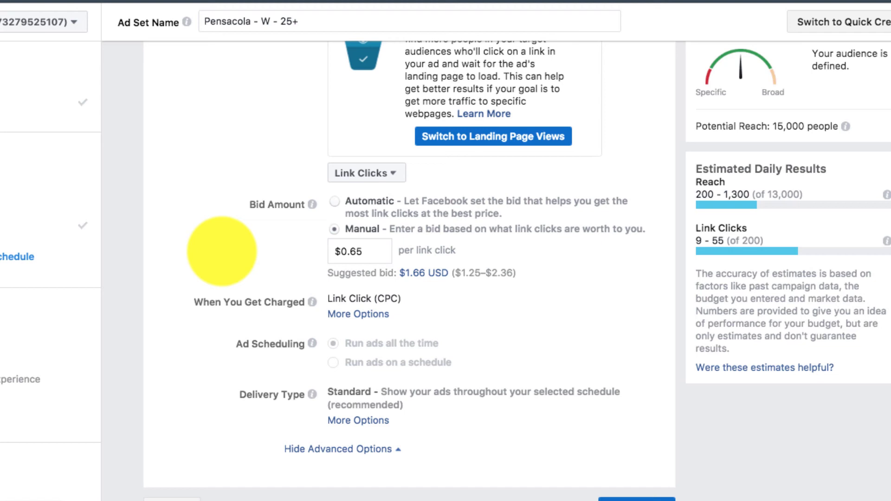
pyautogui.scroll(5, 222, 251)
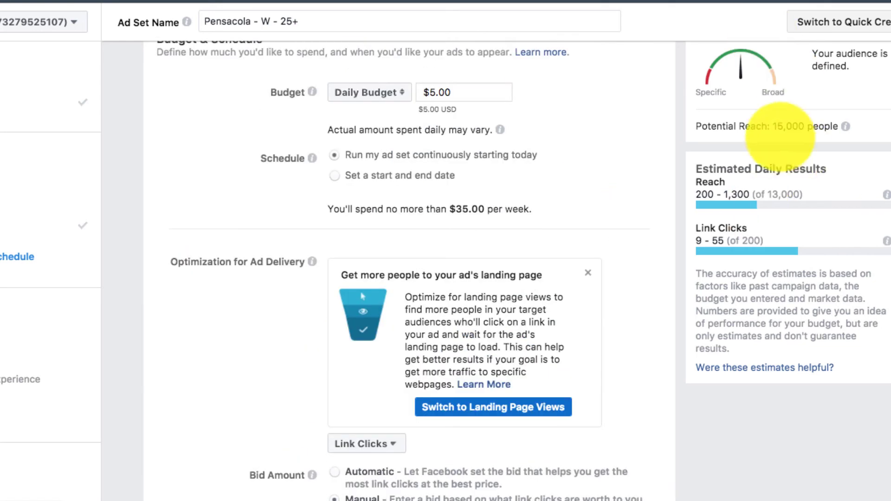
pyautogui.scroll(1, 251, 170)
pyautogui.scroll(-6, 214, 198)
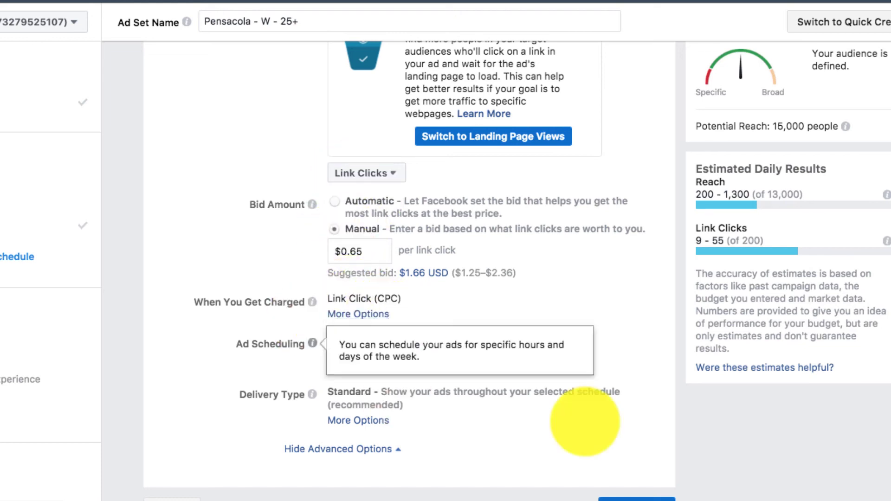
# Step: Continue to the ad setup and choose the Carousel format for the Premium Carpet Care ad
pyautogui.click(636, 498)
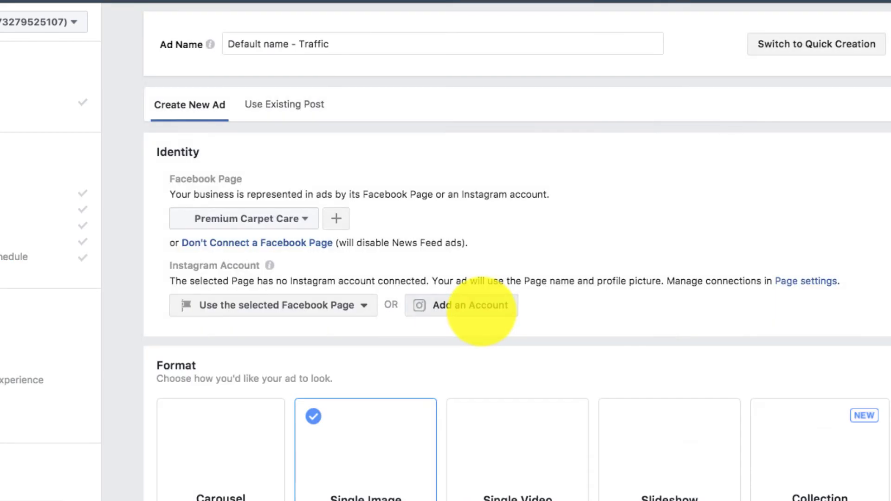
pyautogui.scroll(-3, 418, 328)
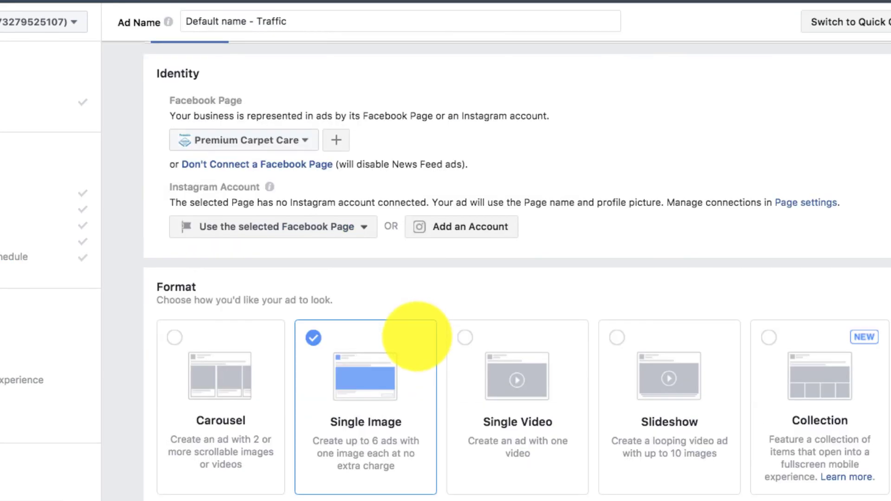
pyautogui.scroll(-2, 420, 336)
pyautogui.scroll(-2, 425, 343)
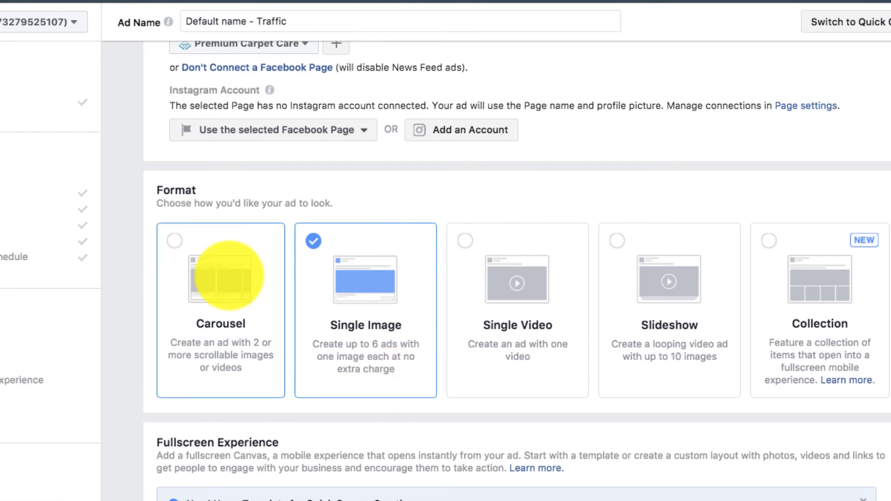
pyautogui.scroll(-1, 229, 275)
pyautogui.click(226, 264)
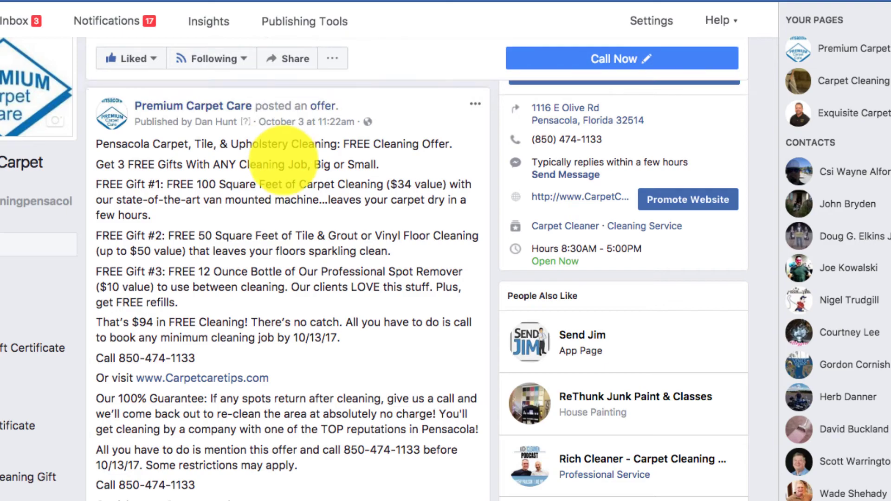
# Step: Examine the free cleaning offer post and its photos on the Premium Carpet Care Facebook page
pyautogui.scroll(-8, 283, 169)
pyautogui.scroll(-2, 285, 166)
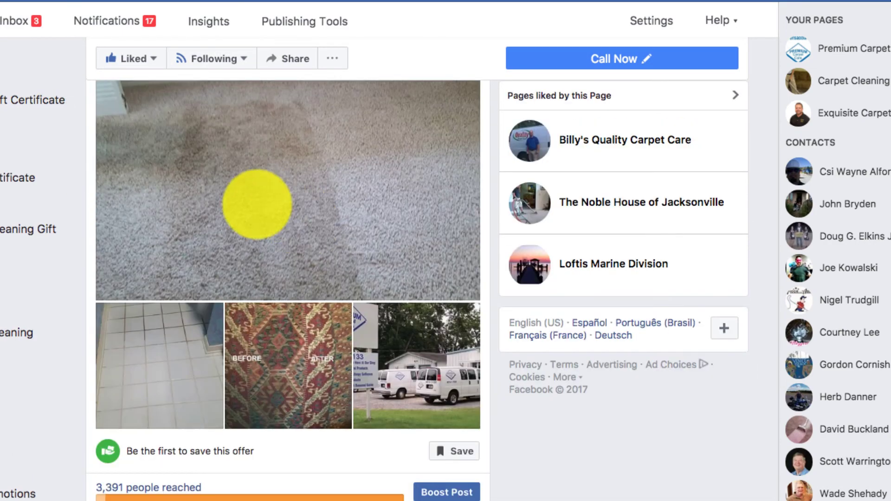
pyautogui.scroll(2, 249, 196)
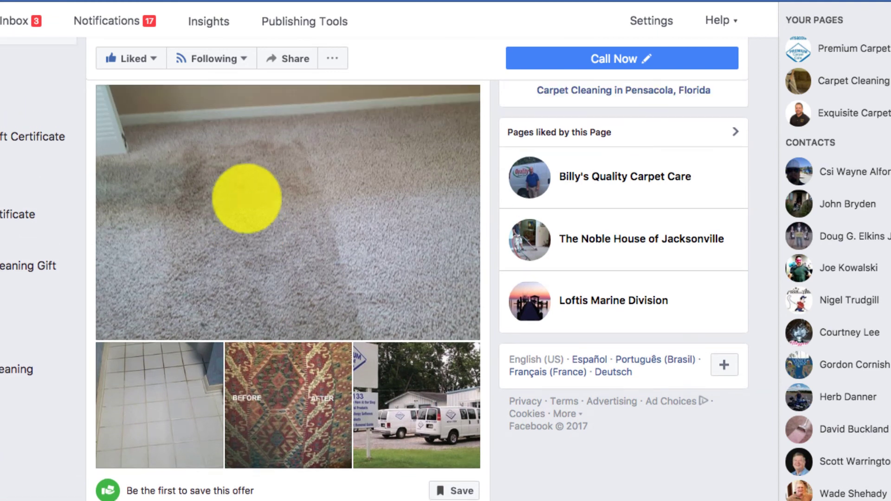
pyautogui.scroll(1, 223, 230)
pyautogui.scroll(-1, 213, 222)
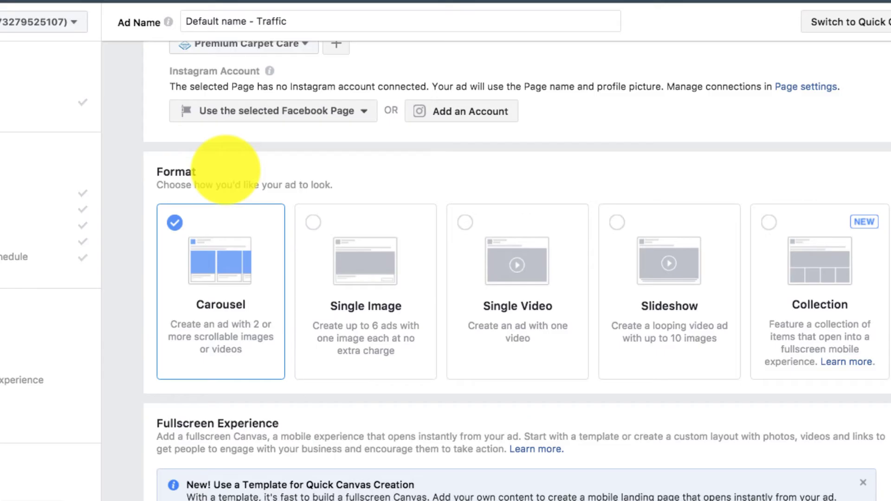
# Step: Examine the carousel ad's text, destination, card image, headline, description and URL fields without filling them in
pyautogui.scroll(-3, 378, 259)
pyautogui.scroll(-4, 393, 299)
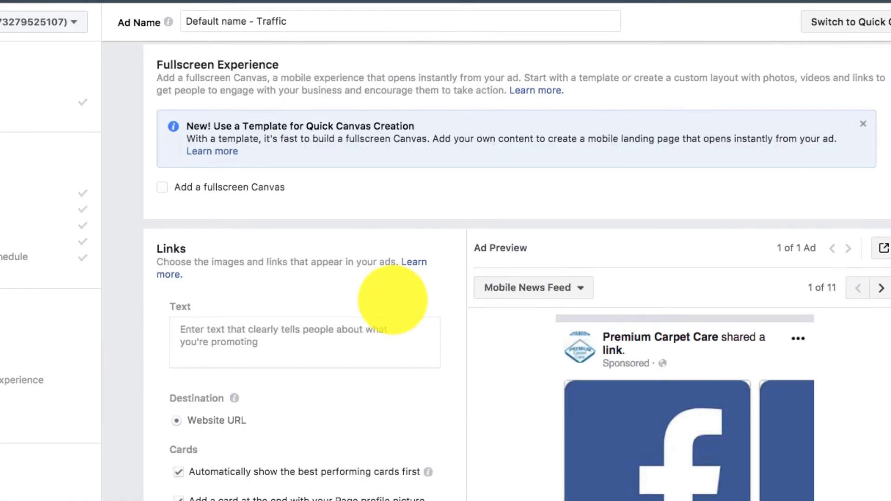
pyautogui.scroll(-1, 393, 300)
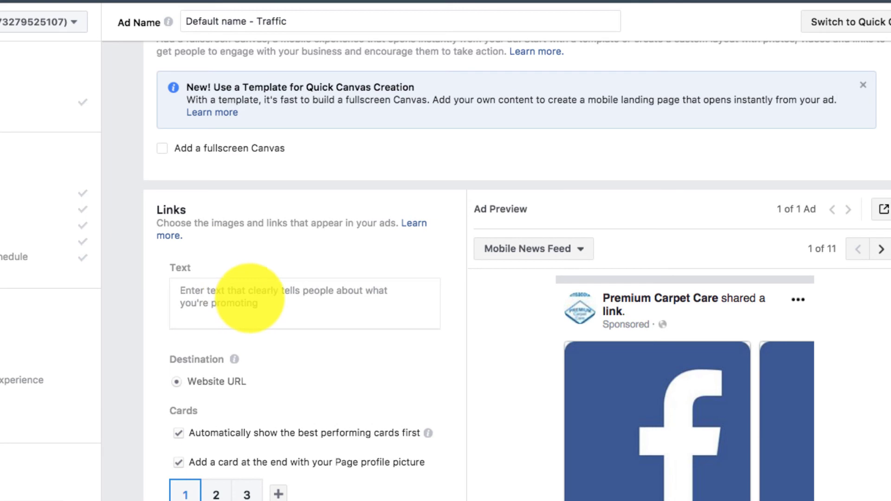
pyautogui.click(247, 295)
pyautogui.scroll(-3, 399, 281)
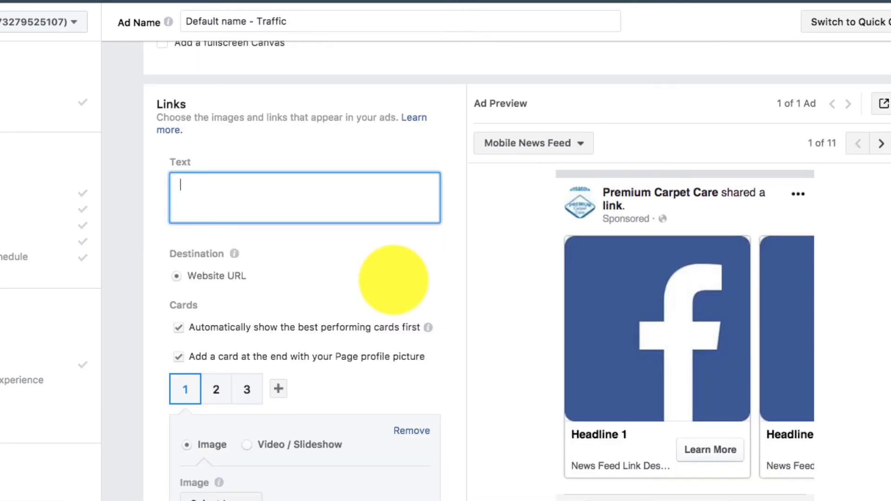
pyautogui.scroll(-2, 392, 280)
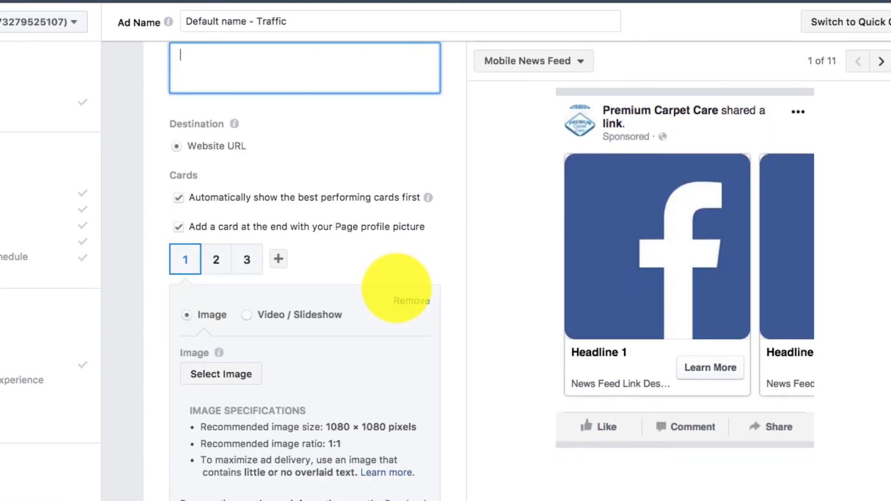
pyautogui.scroll(-5, 397, 288)
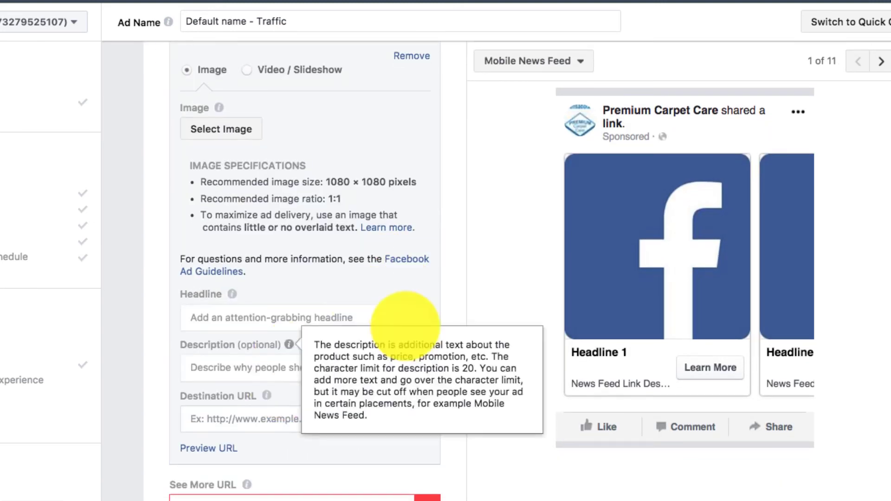
pyautogui.scroll(-2, 398, 338)
# Step: Return to the campaign level and change the marketing objective to Engagement
pyautogui.scroll(15, 408, 342)
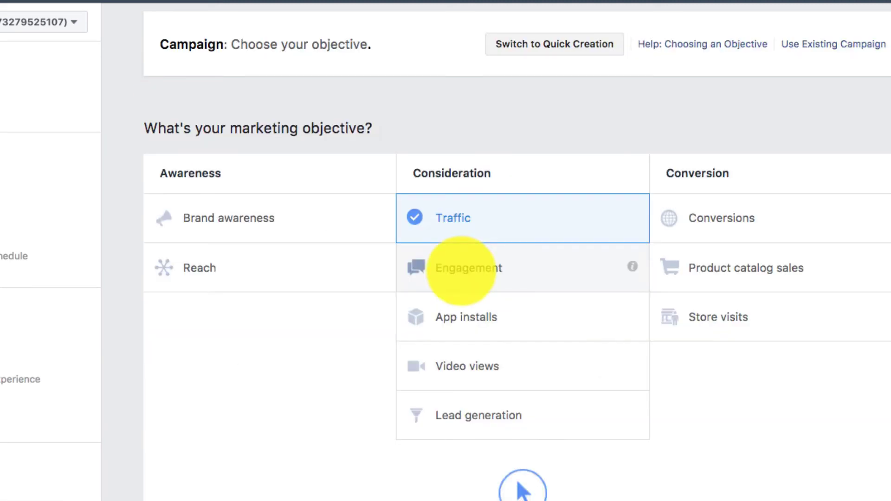
pyautogui.click(418, 270)
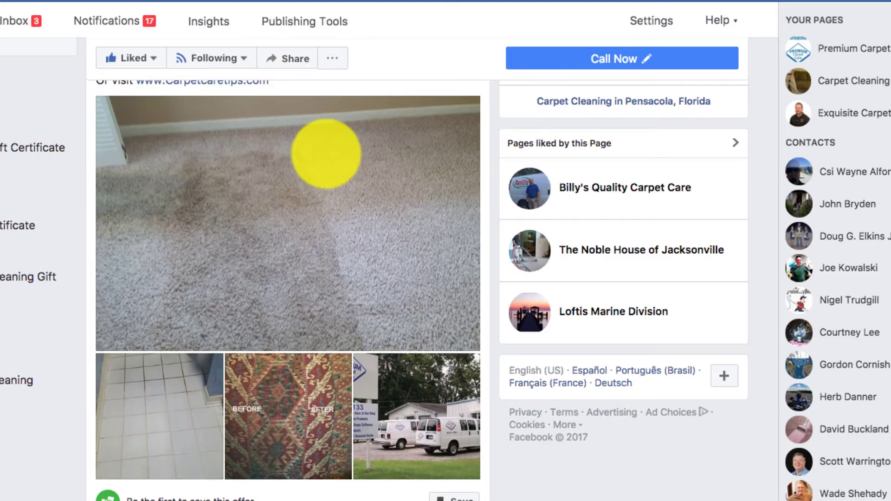
# Step: Read through the Premium Carpet Care offer post's text as an example of a post to promote for engagement
pyautogui.scroll(1, 186, 183)
pyautogui.scroll(6, 214, 200)
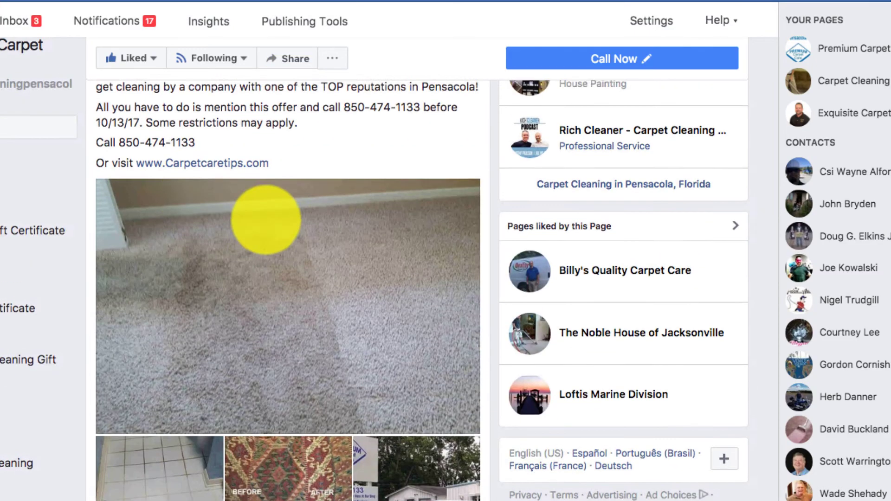
pyautogui.scroll(2, 331, 239)
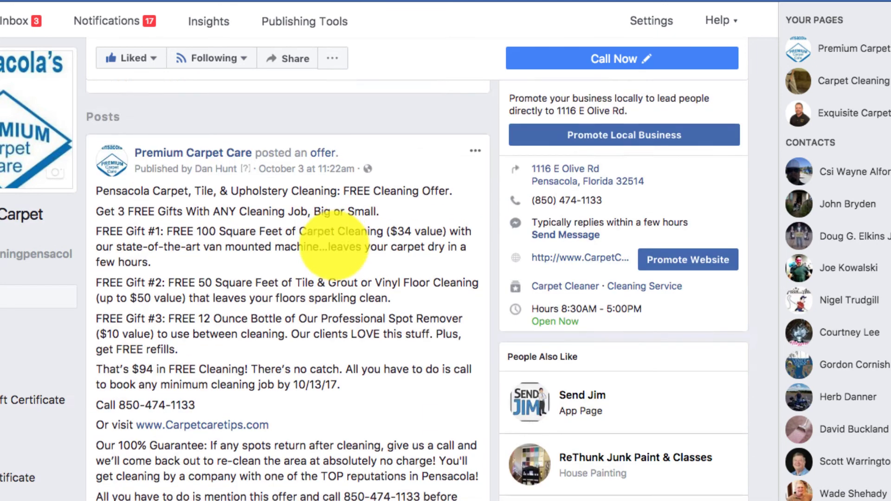
pyautogui.scroll(1, 325, 239)
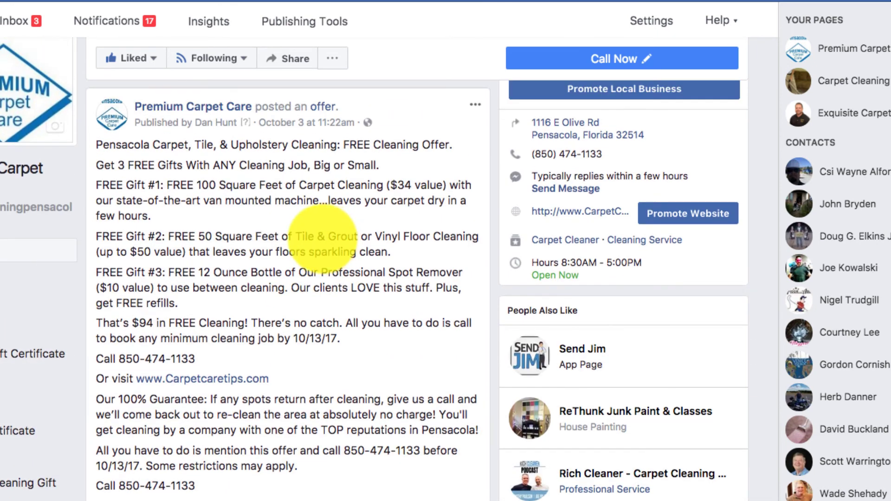
pyautogui.scroll(-3, 324, 240)
pyautogui.scroll(-4, 325, 240)
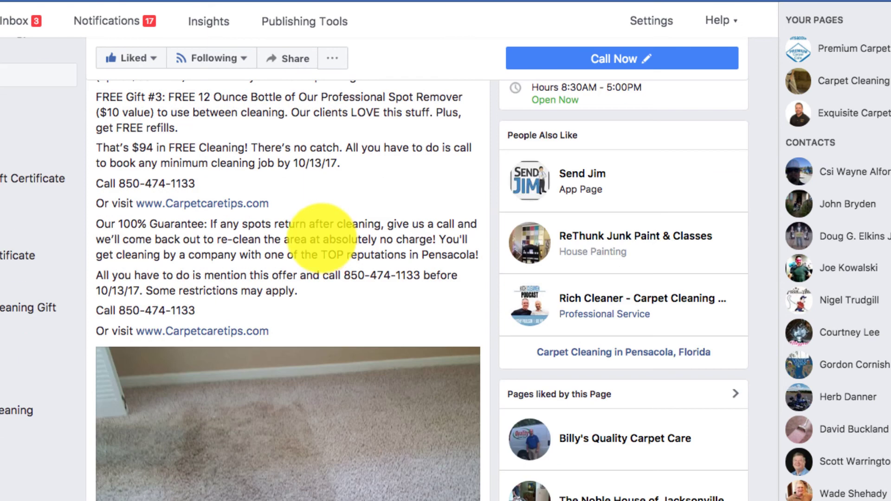
pyautogui.scroll(-1, 321, 239)
pyautogui.scroll(-1, 308, 225)
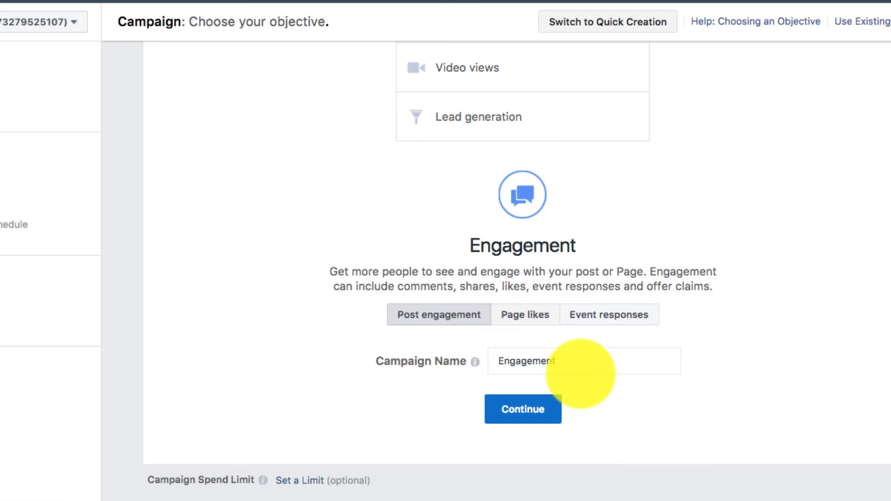
# Step: Enter "test" in the Post engagement campaign's name and try to continue to the ad set
pyautogui.click(579, 365)
pyautogui.write('test')
pyautogui.click(528, 409)
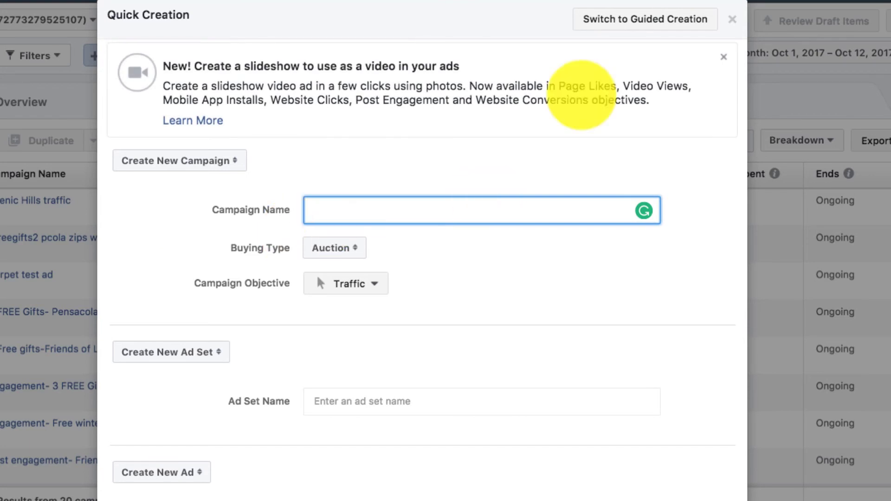
# Step: Switch from Quick Creation back to guided creation and select Engagement as the marketing objective
pyautogui.click(614, 21)
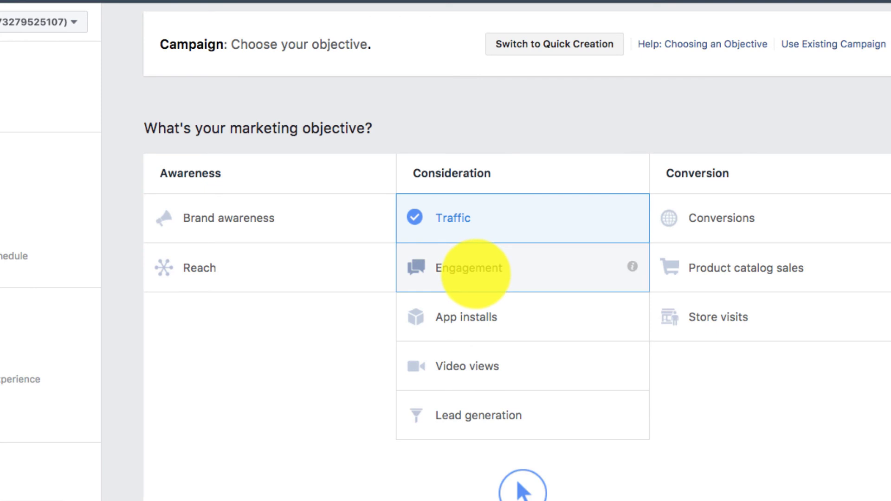
pyautogui.click(471, 270)
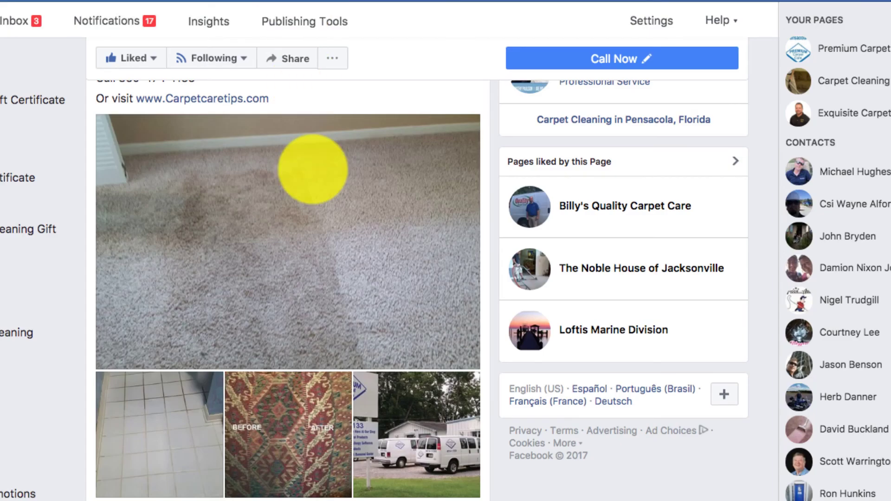
# Step: Name the Post engagement campaign "test" and continue to the ad set
pyautogui.scroll(5, 319, 164)
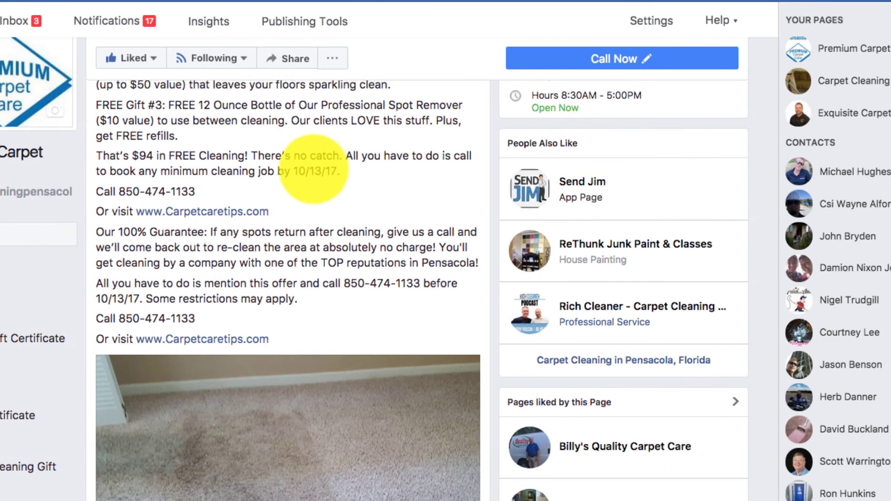
pyautogui.scroll(5, 314, 168)
pyautogui.scroll(-1, 318, 155)
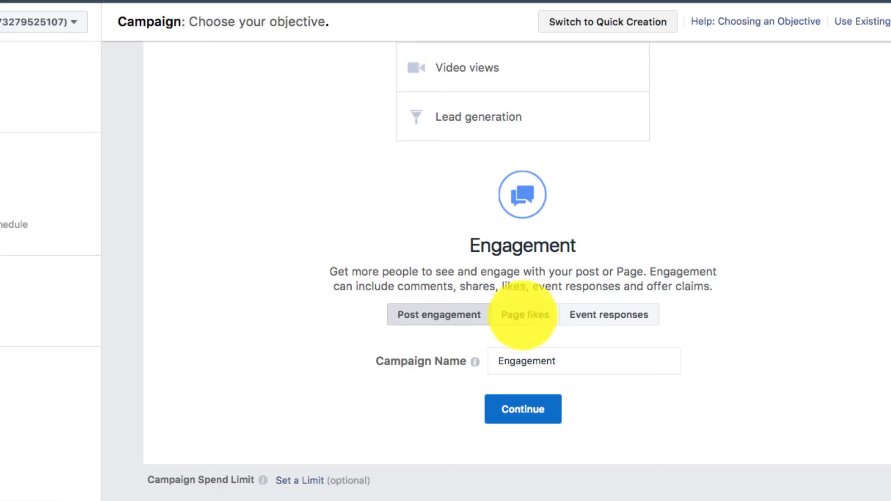
pyautogui.click(570, 360)
pyautogui.write('test')
pyautogui.click(524, 409)
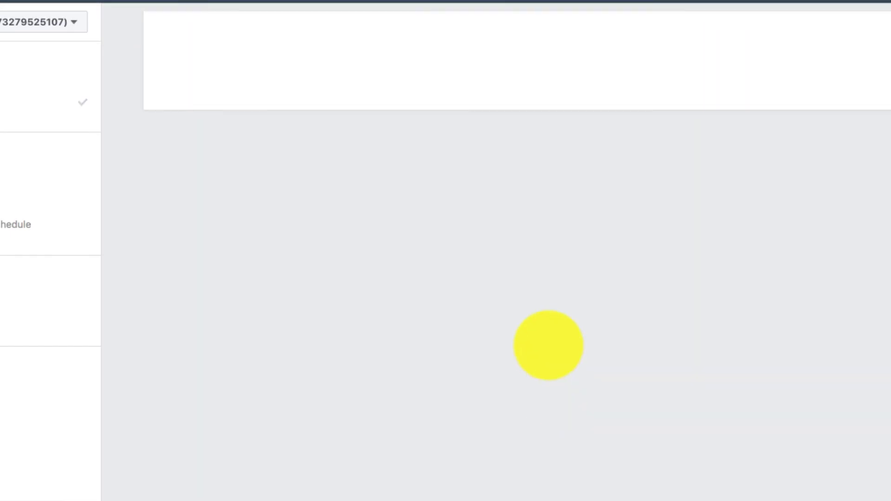
# Step: Target the ad set's audience to Pensacola, Florida, in place of the whole United States
pyautogui.scroll(-5, 369, 238)
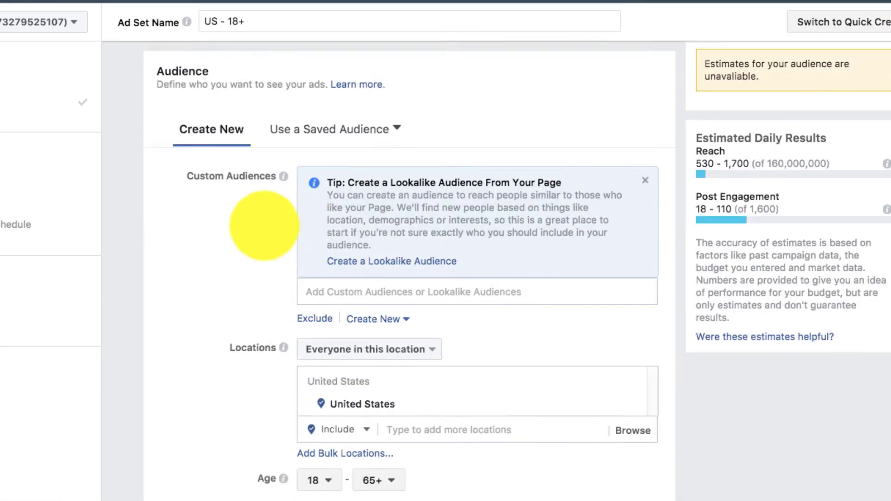
pyautogui.scroll(-4, 260, 225)
pyautogui.scroll(2, 264, 225)
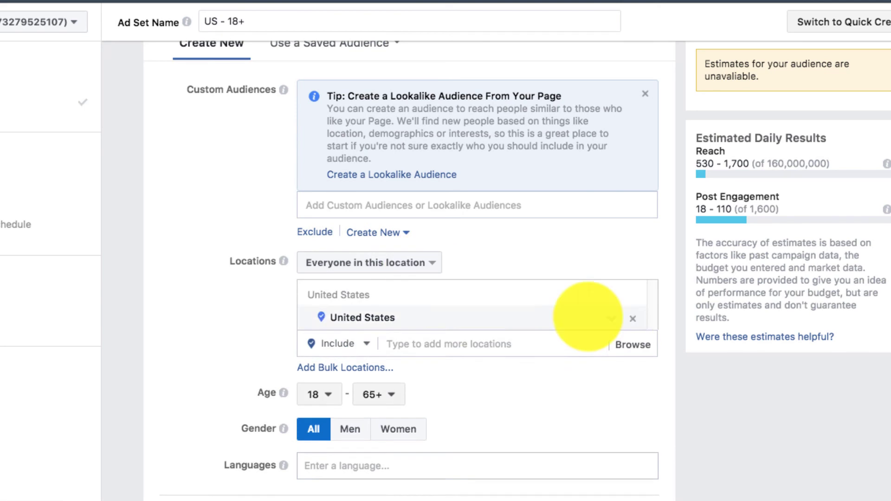
pyautogui.moveTo(640, 314)
pyautogui.click(585, 334)
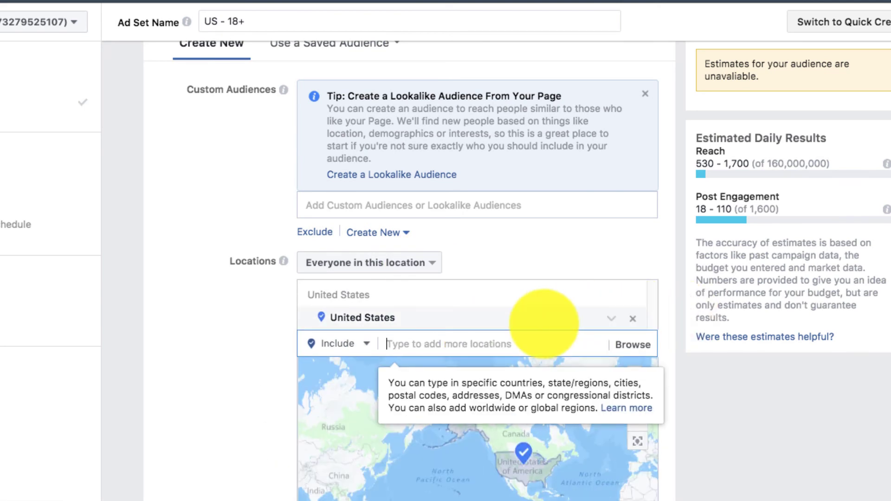
pyautogui.write('pensacola')
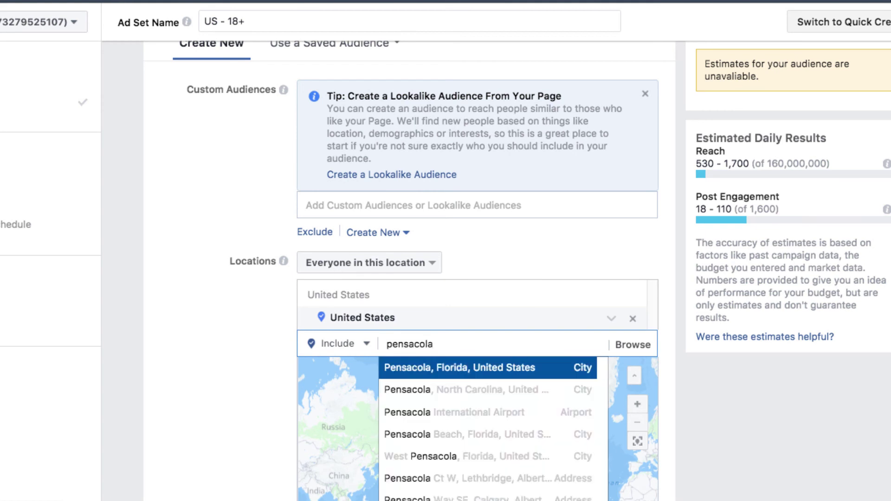
pyautogui.click(516, 371)
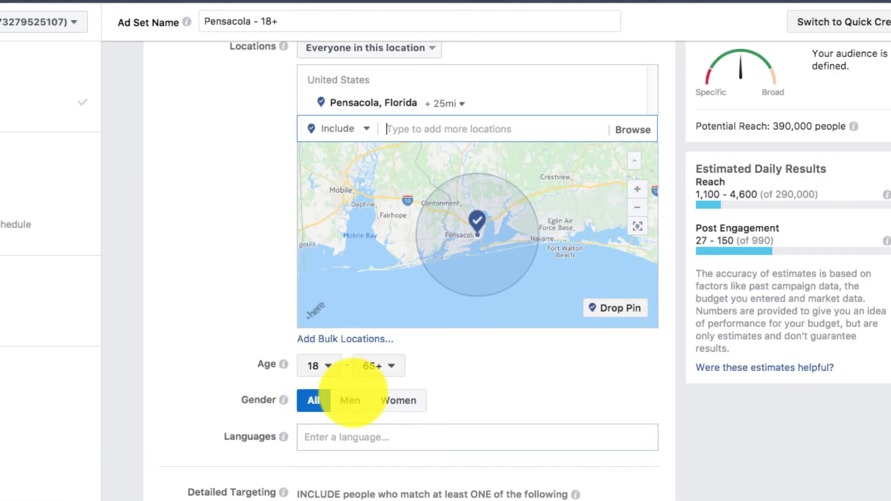
# Step: Search the detailed targeting options for "pet owner" without adding any of them to the audience
pyautogui.moveTo(284, 336)
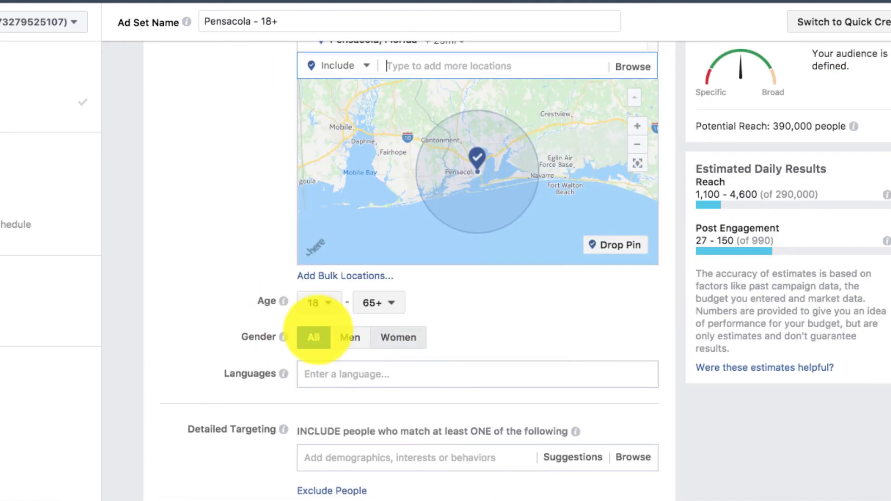
pyautogui.scroll(-4, 227, 421)
pyautogui.scroll(-3, 384, 308)
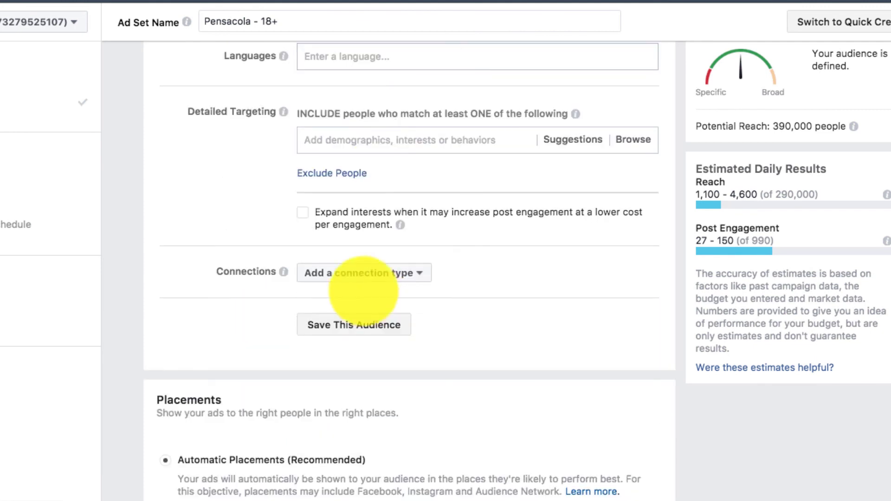
pyautogui.scroll(1, 366, 167)
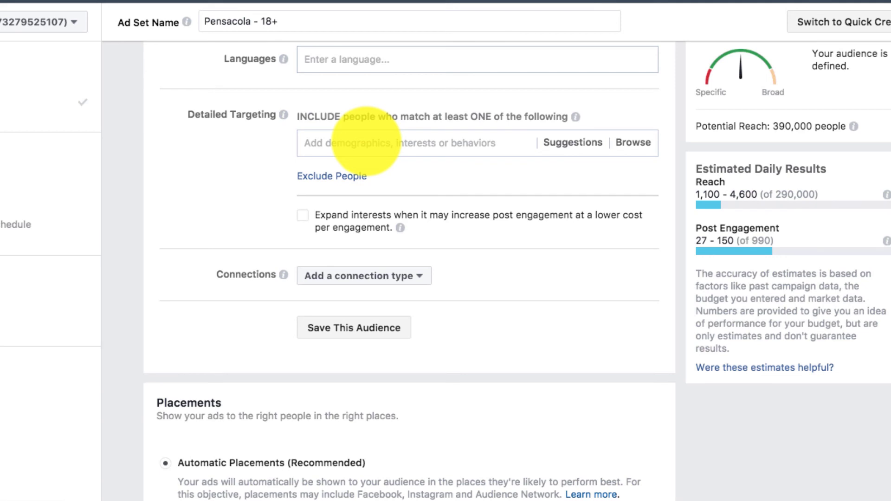
pyautogui.click(367, 142)
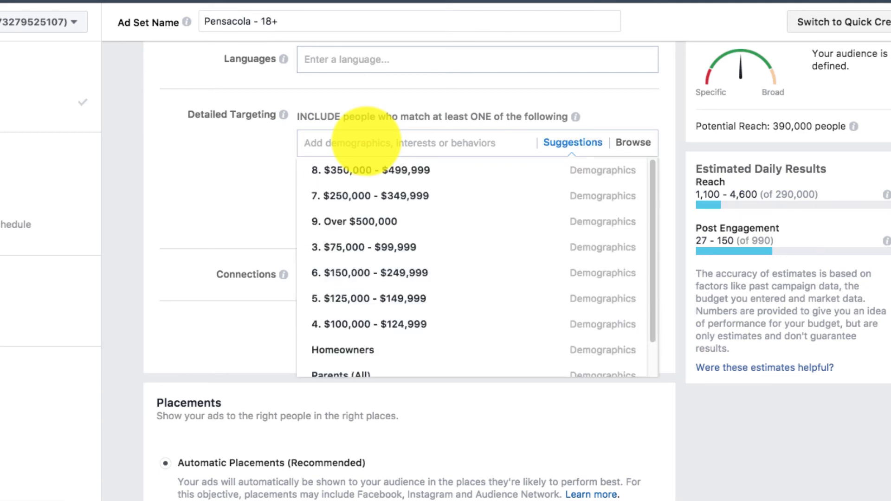
pyautogui.write('pet owner')
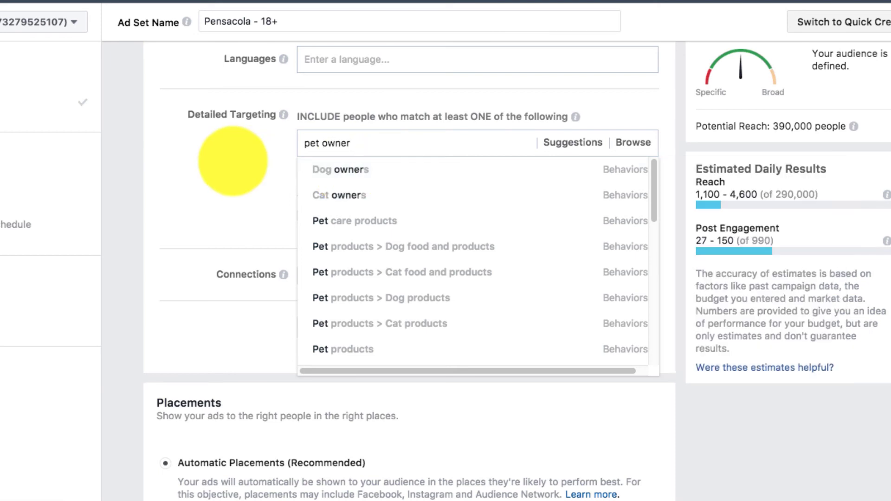
pyautogui.click(232, 161)
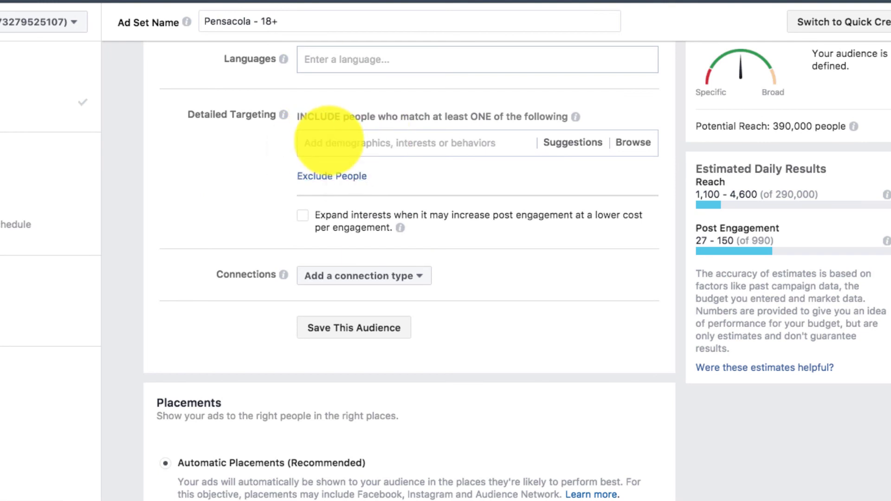
# Step: Add a Facebook Pages connection targeting friends of people who like the Premium Carpet Care page
pyautogui.scroll(-4, 229, 169)
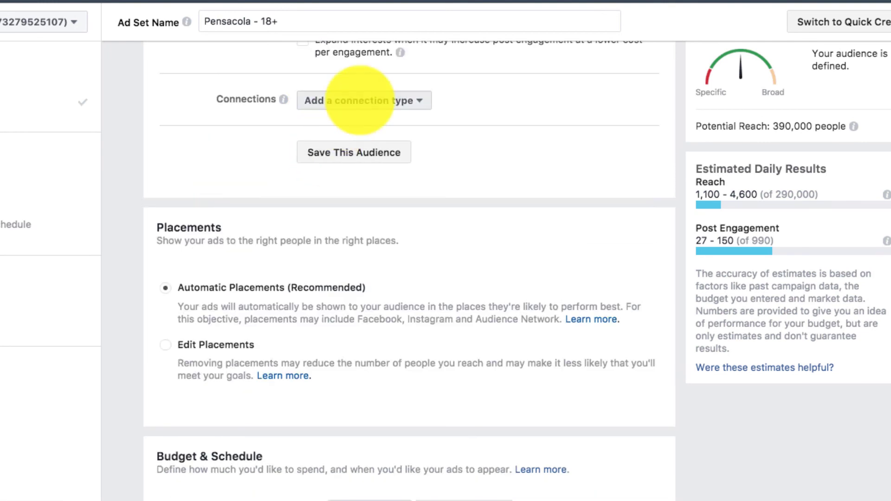
pyautogui.click(360, 99)
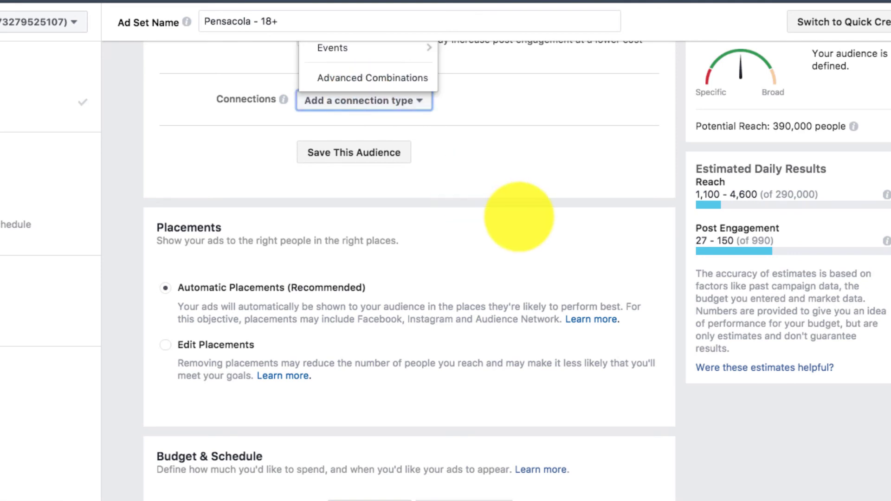
pyautogui.scroll(6, 379, 259)
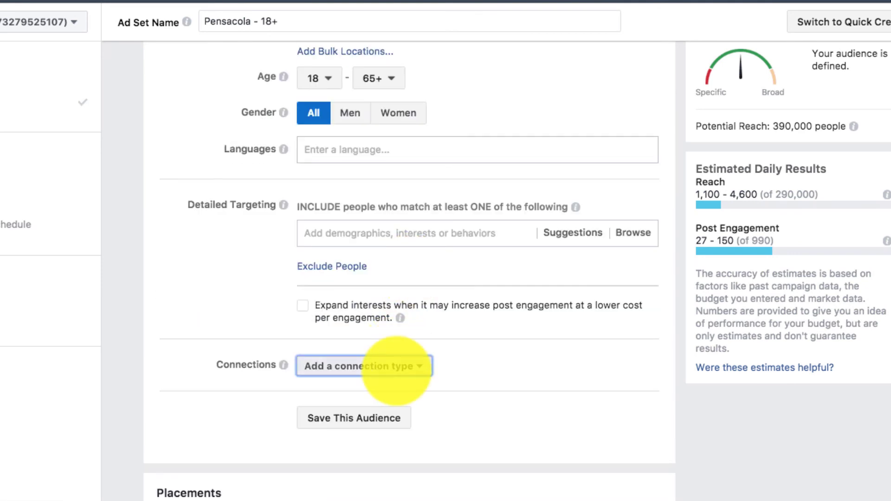
pyautogui.click(397, 367)
pyautogui.moveTo(367, 276)
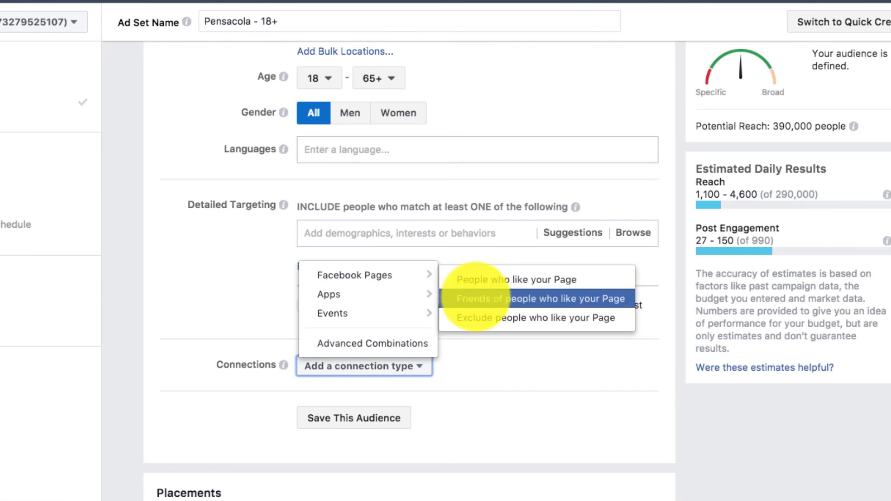
pyautogui.click(474, 297)
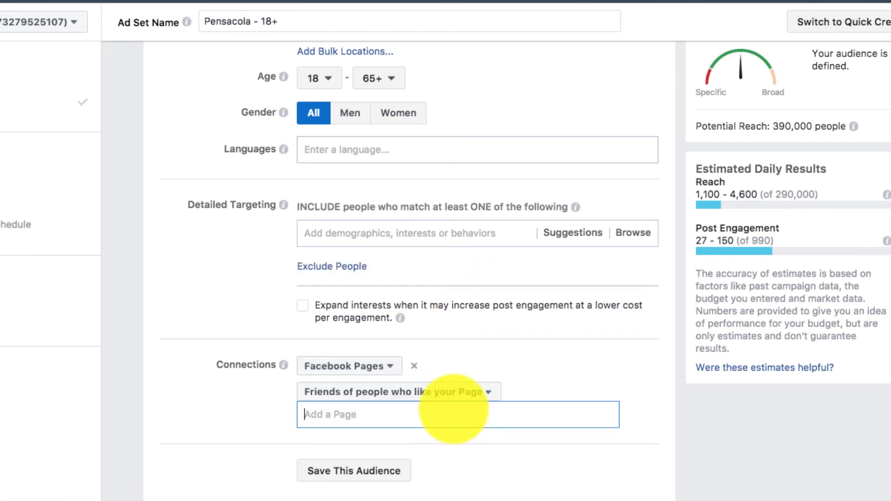
pyautogui.write('premium')
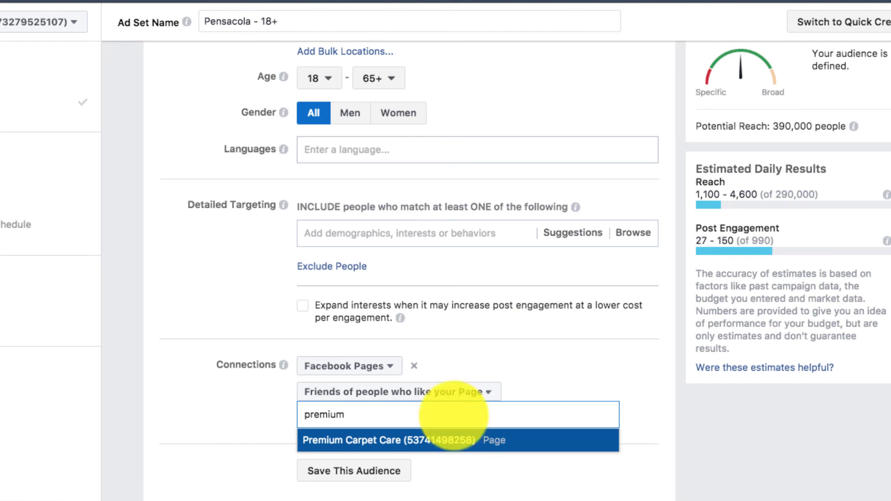
pyautogui.click(421, 441)
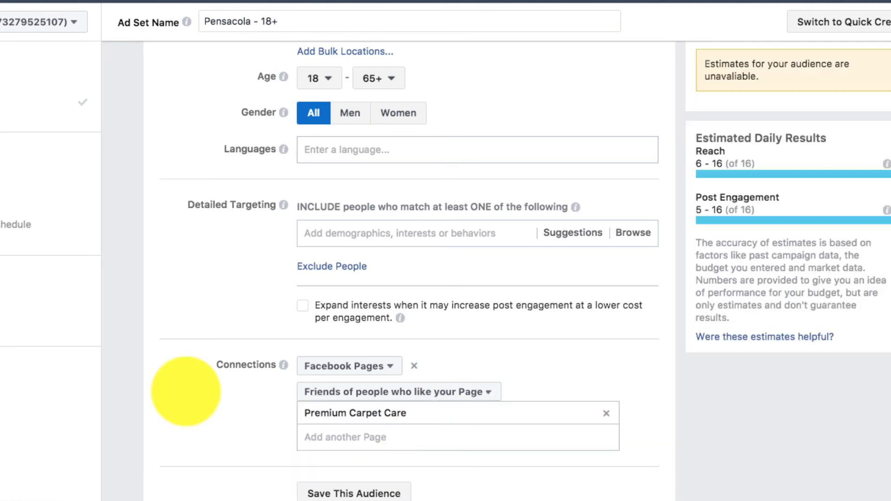
# Step: Set the ad set to be charged per Post Engagement instead of per impression and continue to the ad
pyautogui.scroll(-5, 191, 373)
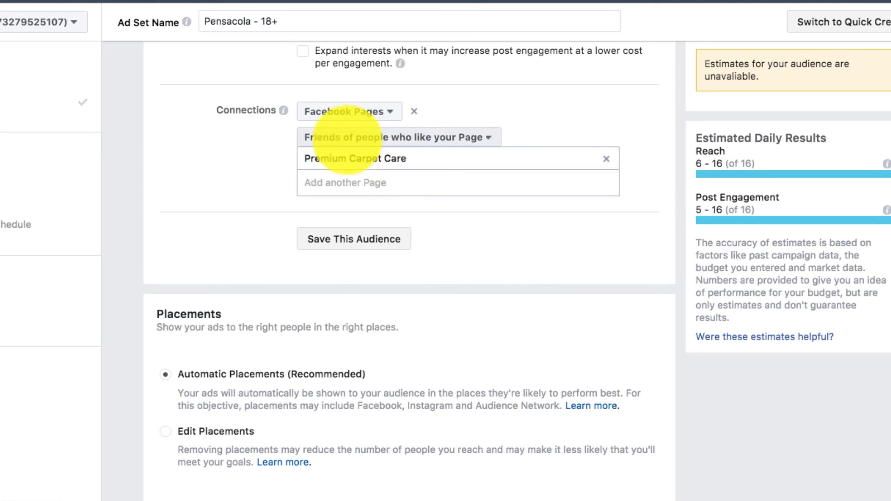
pyautogui.scroll(-2, 255, 215)
pyautogui.scroll(-5, 261, 284)
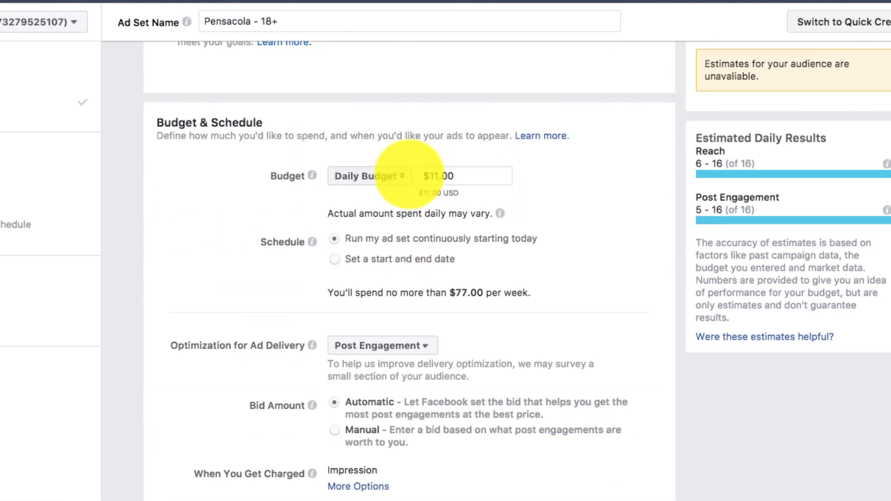
pyautogui.scroll(-1, 402, 346)
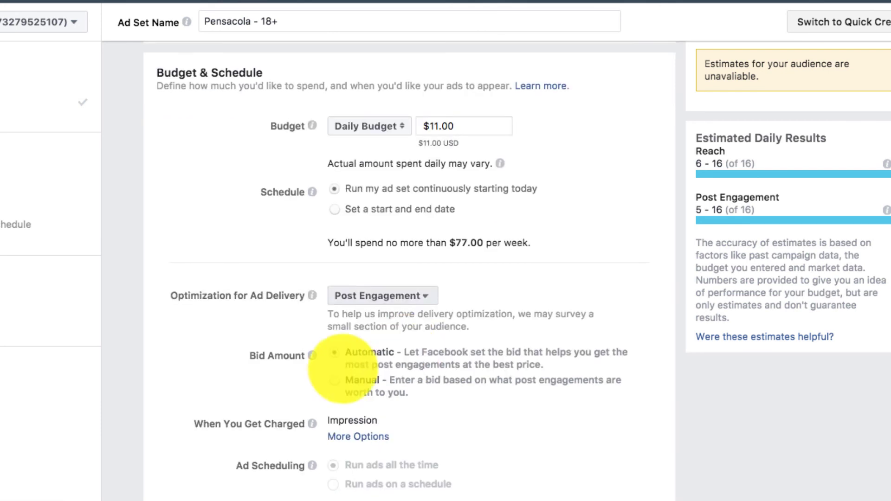
pyautogui.scroll(-1, 378, 408)
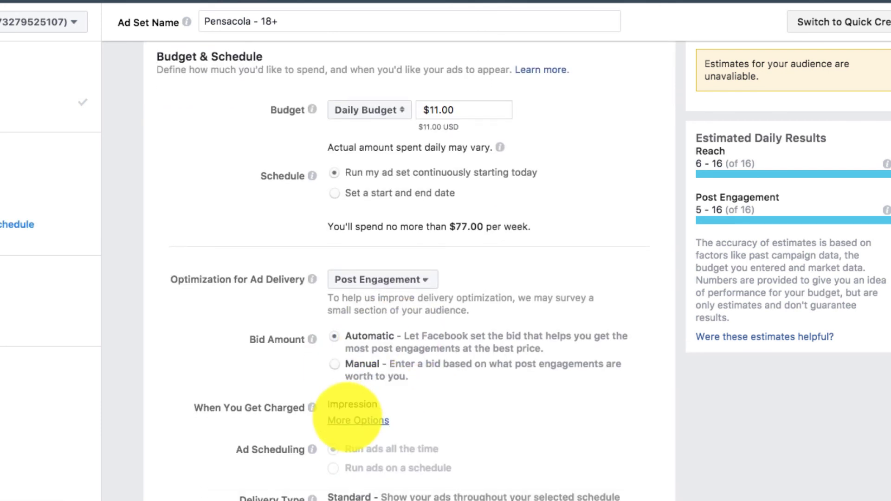
pyautogui.click(349, 420)
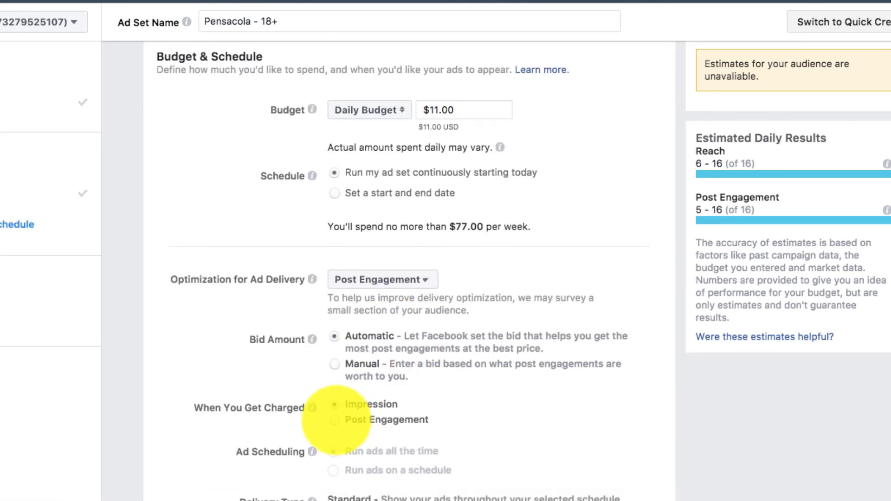
pyautogui.click(335, 420)
pyautogui.scroll(-1, 223, 288)
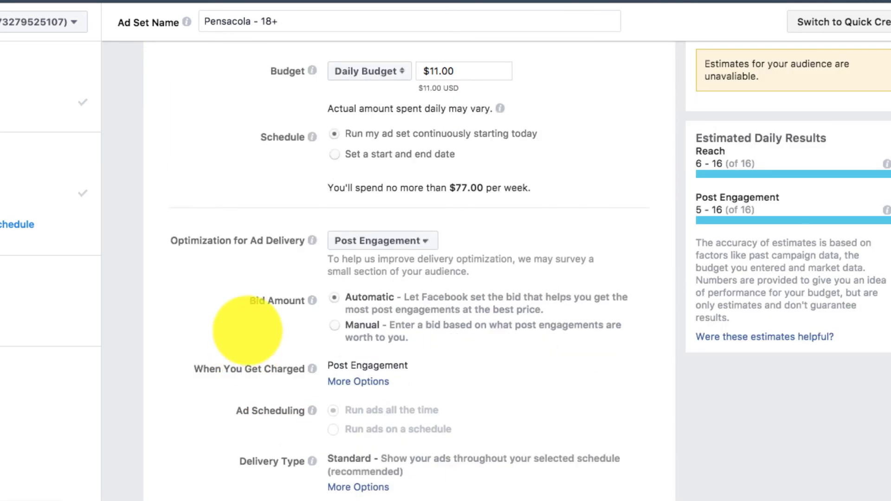
pyautogui.scroll(-2, 253, 307)
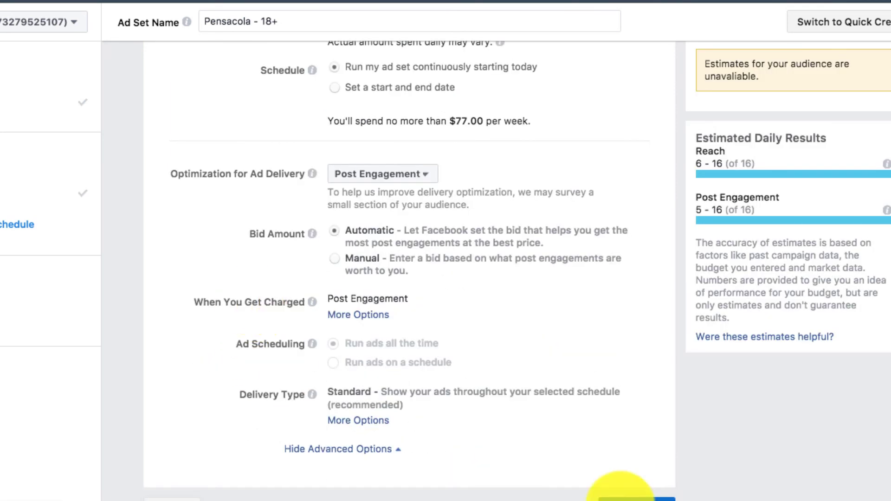
pyautogui.click(631, 497)
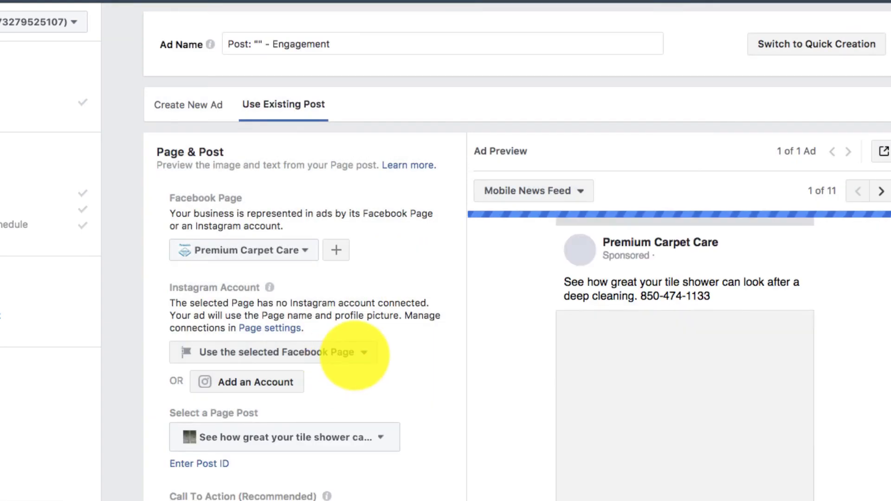
# Step: Choose the existing "Pensacola Carpet, Tile, & Upholstery Cleaning: FREE Cleaning Offer" post for the ad and review its preview
pyautogui.click(355, 354)
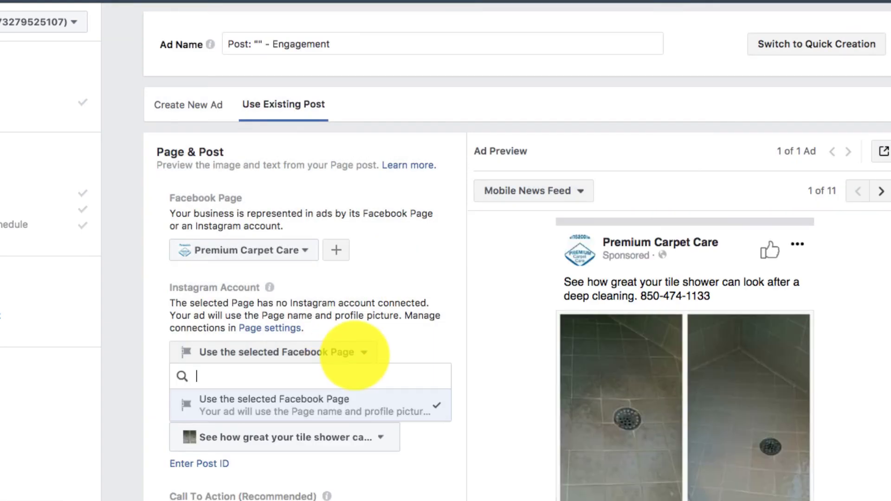
pyautogui.scroll(-2, 243, 200)
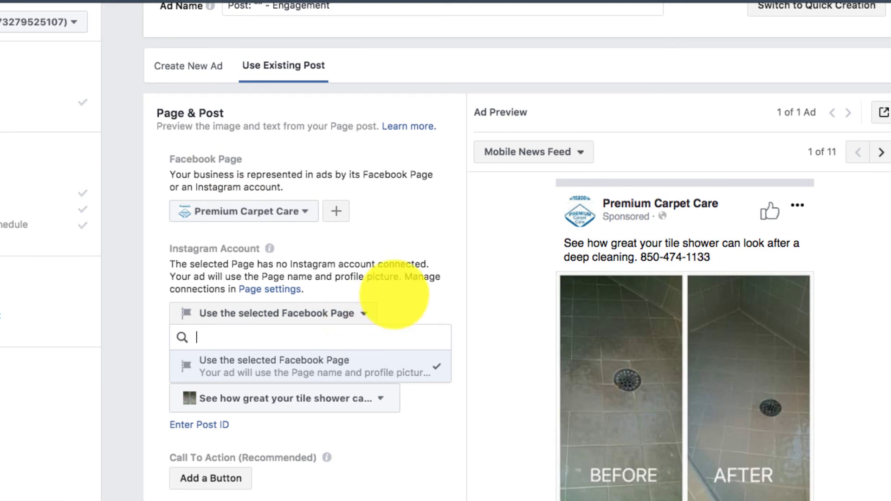
pyautogui.click(393, 304)
pyautogui.click(372, 394)
pyautogui.scroll(-1, 316, 325)
pyautogui.scroll(-5, 310, 285)
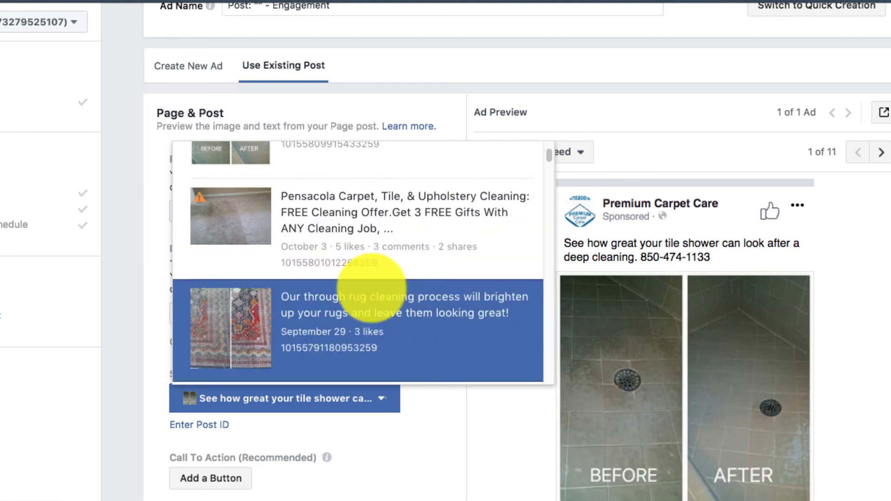
pyautogui.click(334, 227)
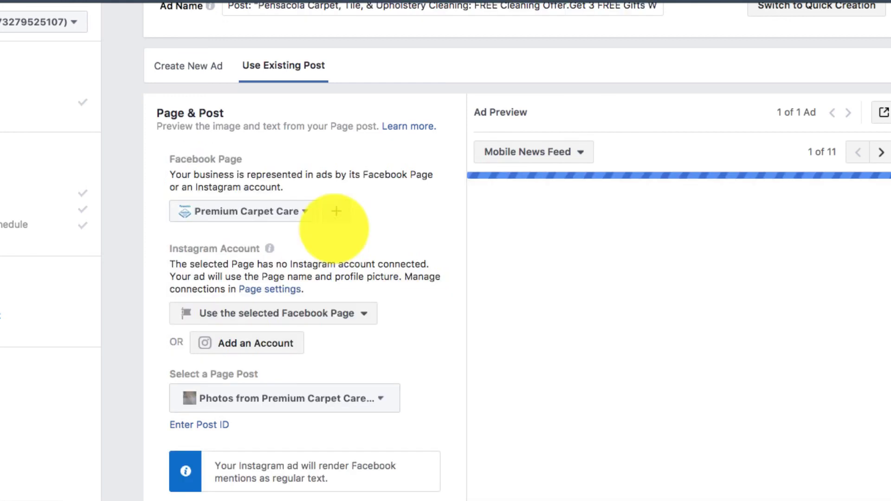
pyautogui.scroll(-3, 418, 310)
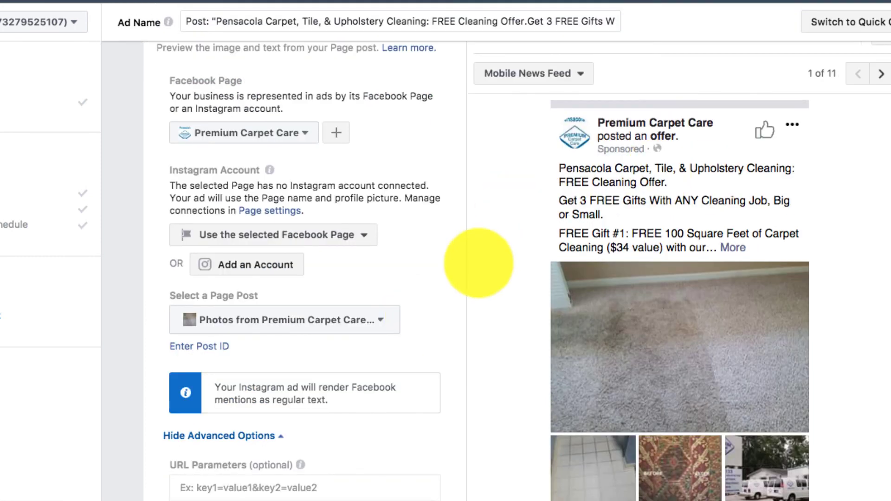
pyautogui.scroll(-2, 409, 265)
pyautogui.scroll(7, 418, 263)
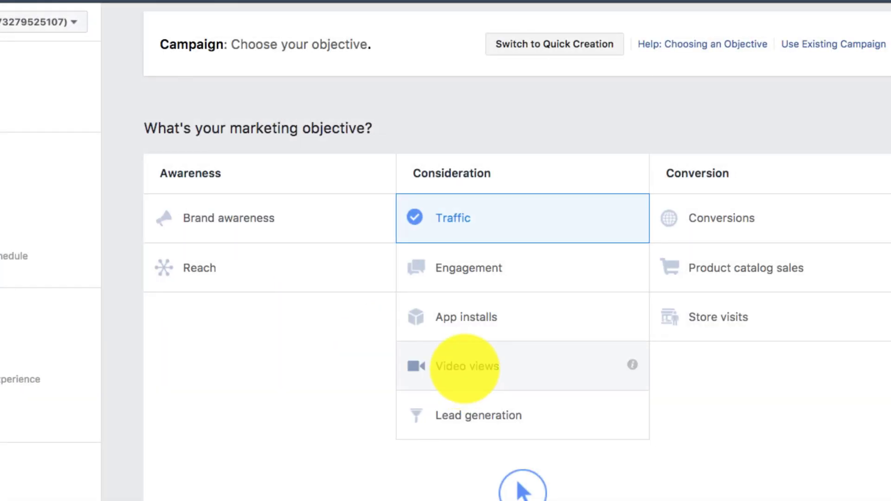
# Step: Choose Video views as the campaign's marketing objective and continue to the ad set
pyautogui.click(464, 366)
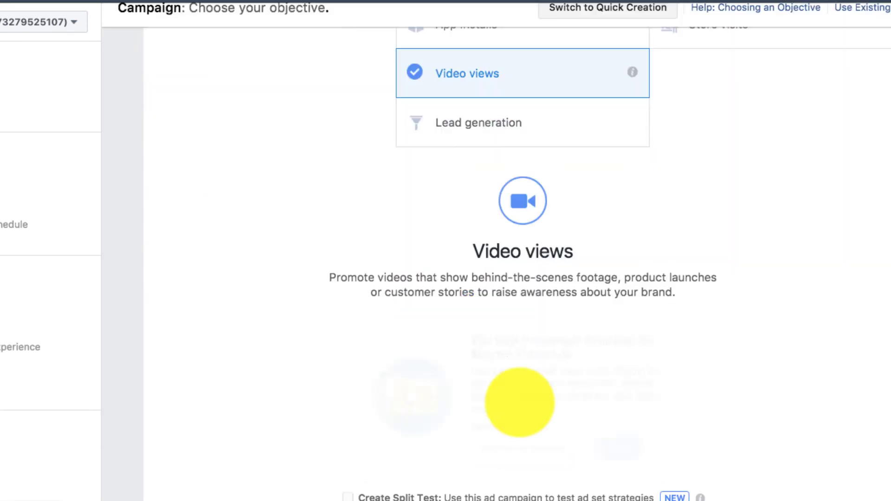
pyautogui.click(519, 410)
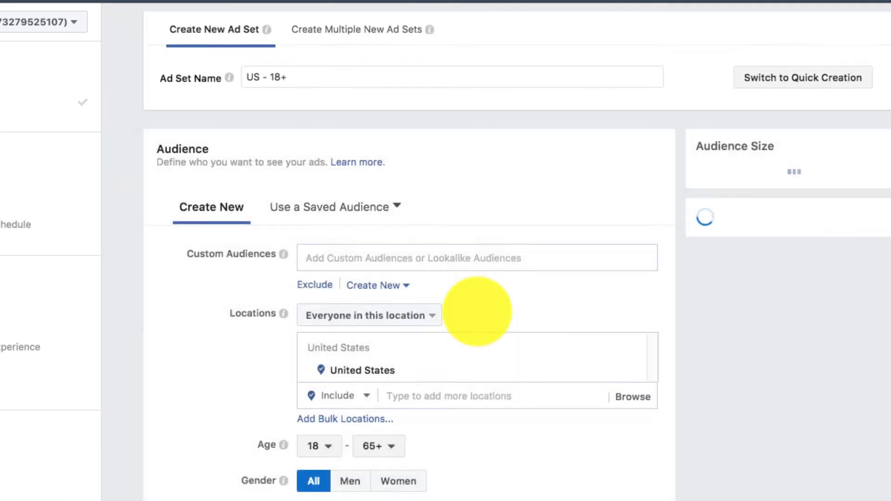
# Step: Switch the video views ad set to a manual bid of $0.02 per video view
pyautogui.scroll(-2, 478, 308)
pyautogui.scroll(-1, 229, 312)
pyautogui.scroll(-10, 229, 312)
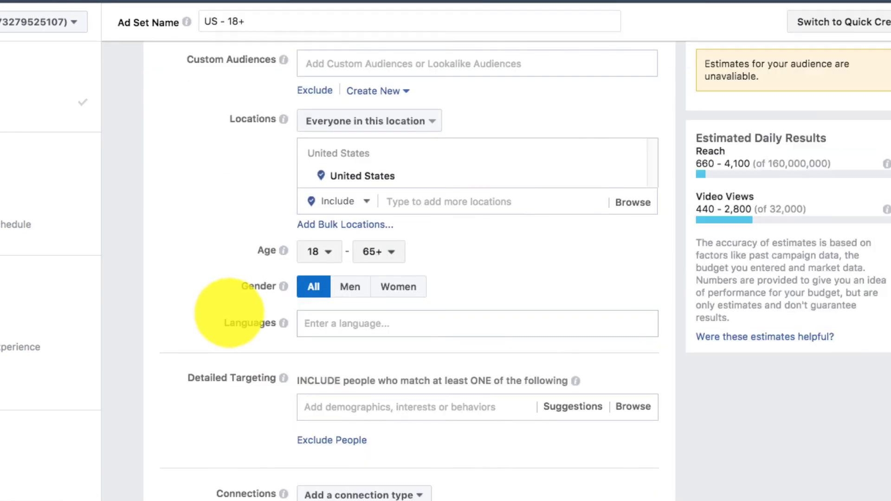
pyautogui.scroll(-1, 367, 333)
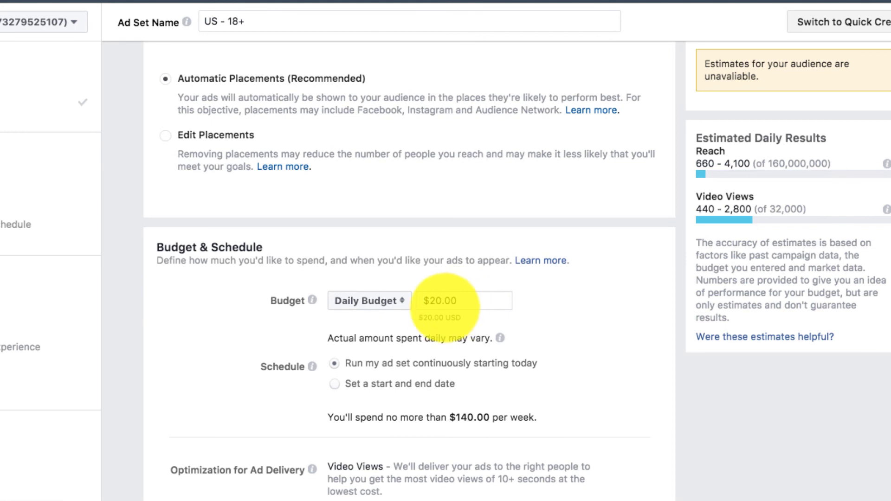
pyautogui.scroll(-5, 446, 311)
pyautogui.scroll(-4, 408, 229)
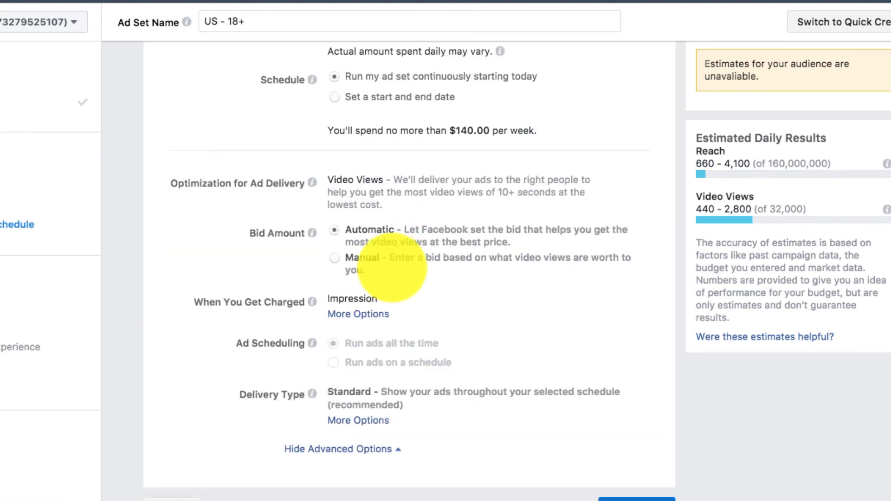
pyautogui.click(334, 258)
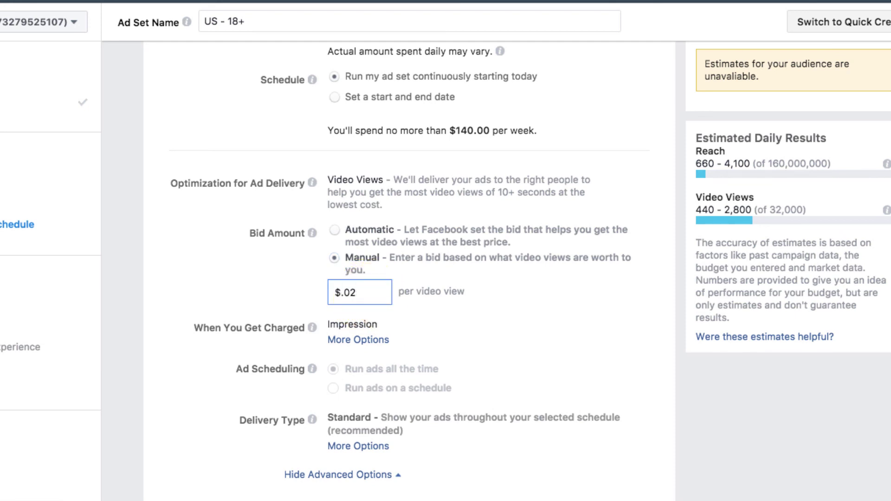
# Step: Charge the ad set per 10-Second Video View, re-enter the bid as $0.02, and continue to the ad
pyautogui.click(357, 340)
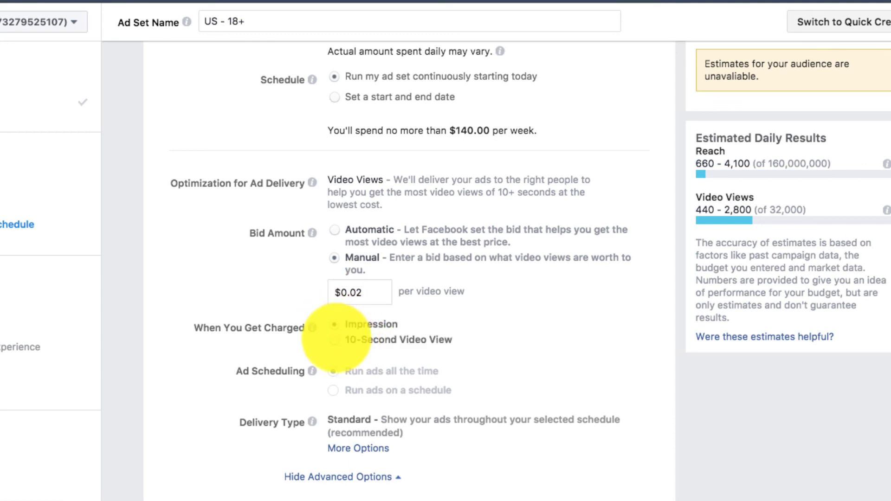
pyautogui.scroll(-1, 188, 265)
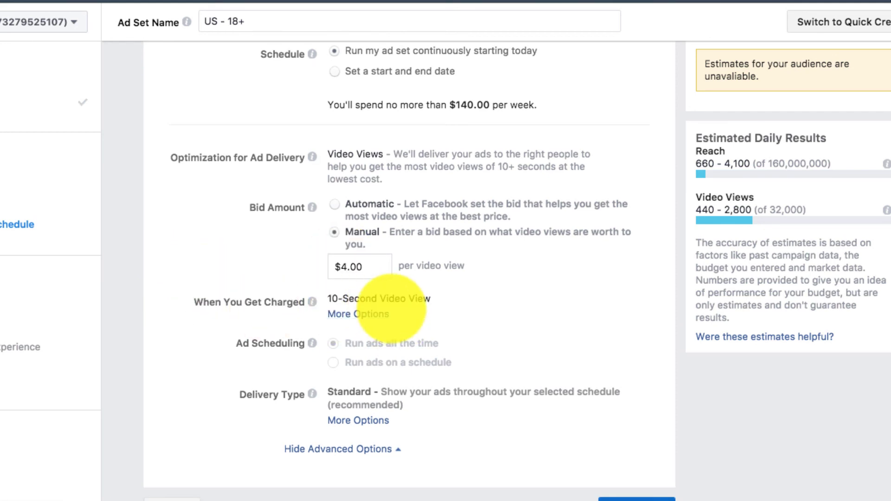
pyautogui.write('0.02')
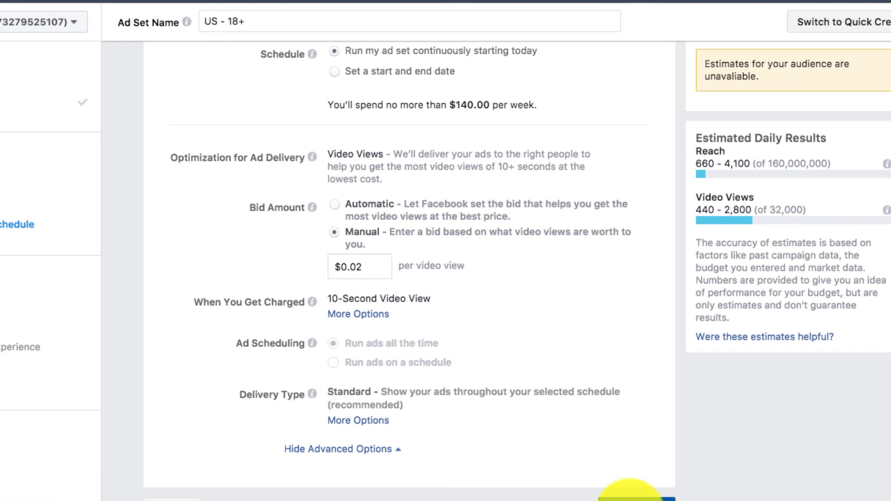
pyautogui.click(632, 499)
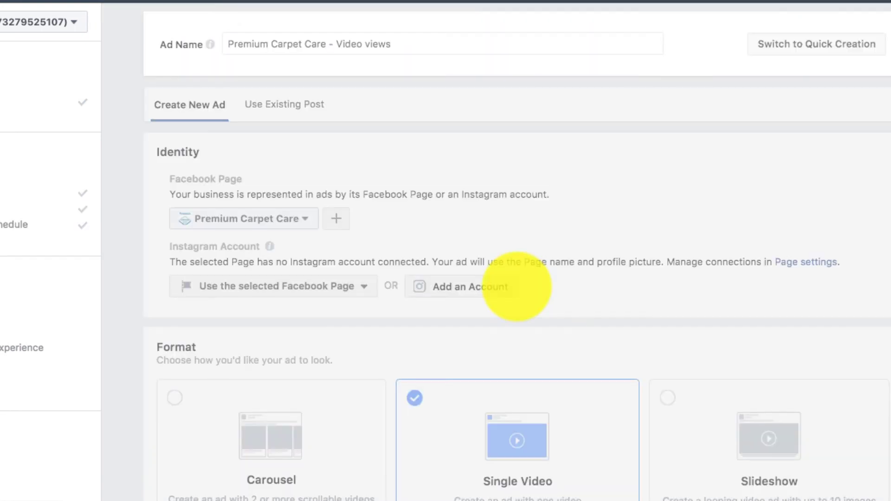
# Step: Examine the video ad's identity, format, video source and specifications, text and tracking options
pyautogui.scroll(-6, 428, 289)
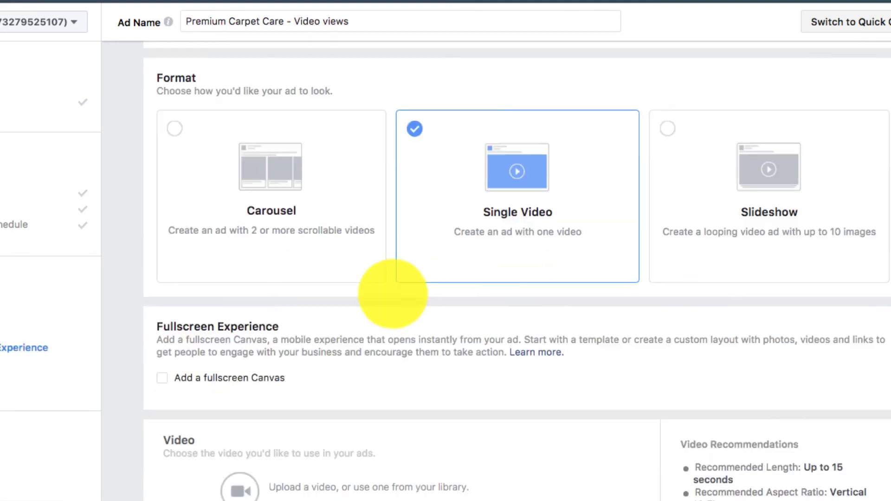
pyautogui.scroll(5, 441, 334)
pyautogui.scroll(1, 426, 330)
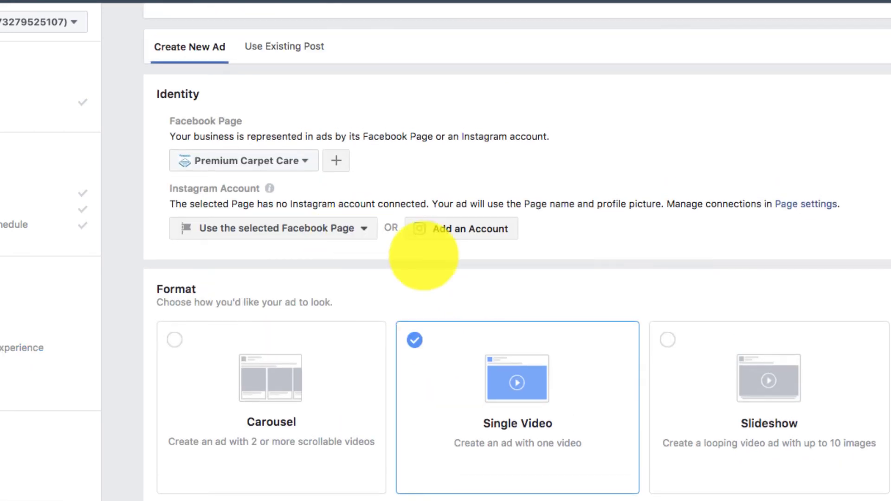
pyautogui.scroll(-11, 454, 264)
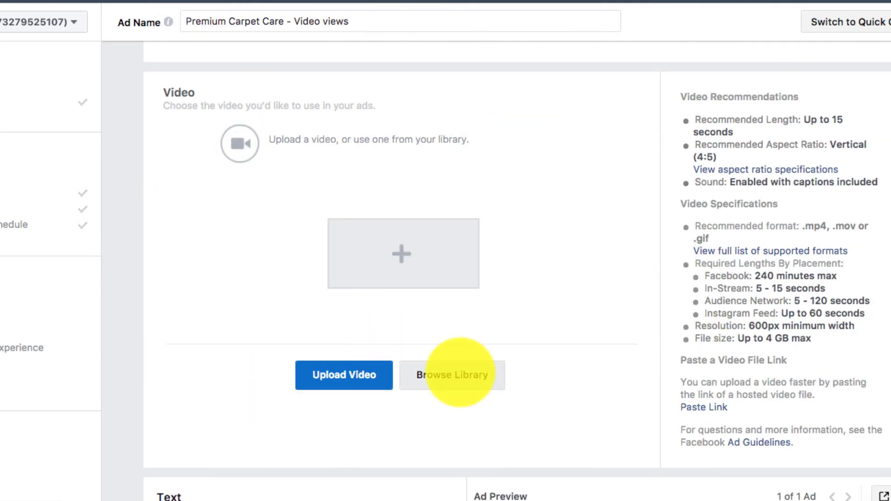
pyautogui.scroll(-9, 541, 354)
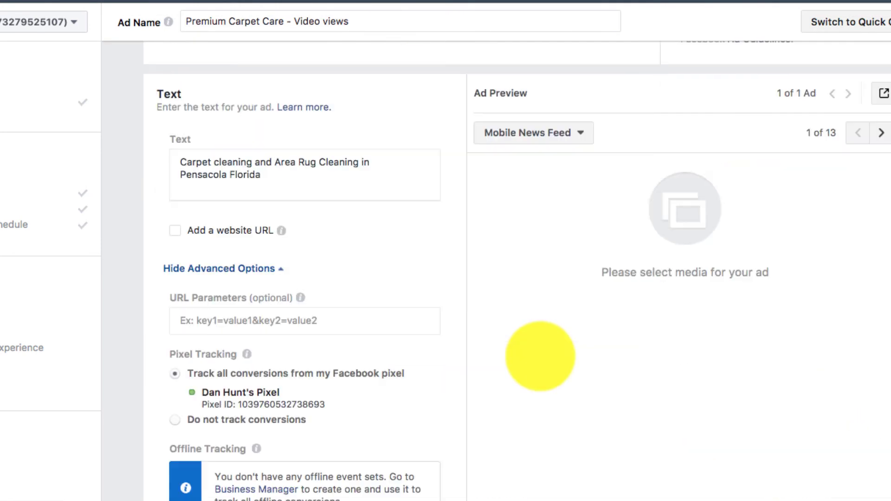
pyautogui.scroll(-2, 446, 331)
pyautogui.scroll(-4, 447, 332)
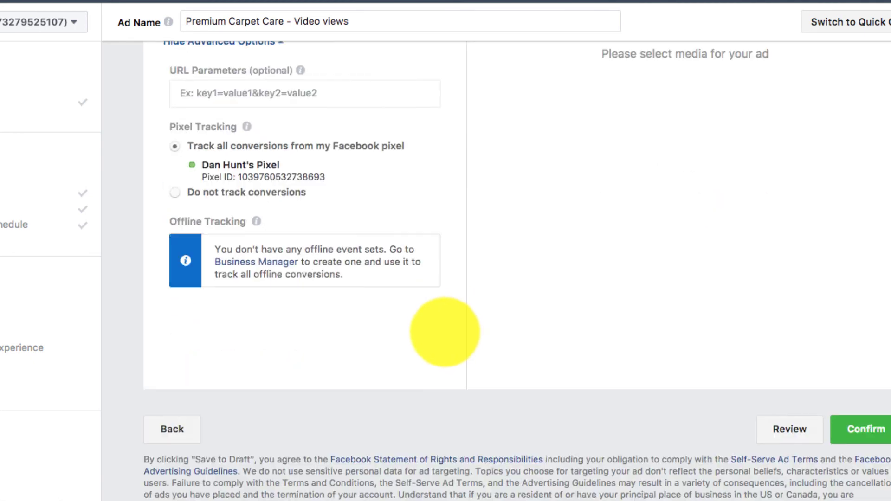
pyautogui.scroll(6, 462, 331)
pyautogui.scroll(7, 476, 330)
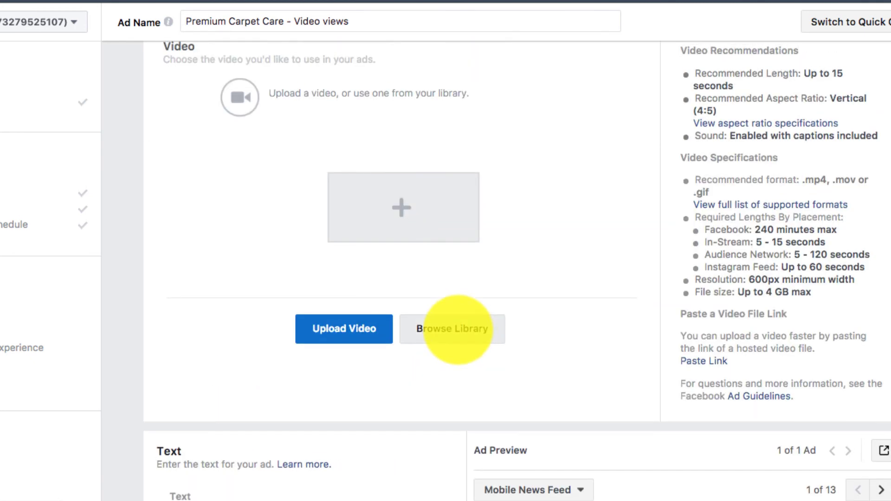
pyautogui.scroll(5, 450, 258)
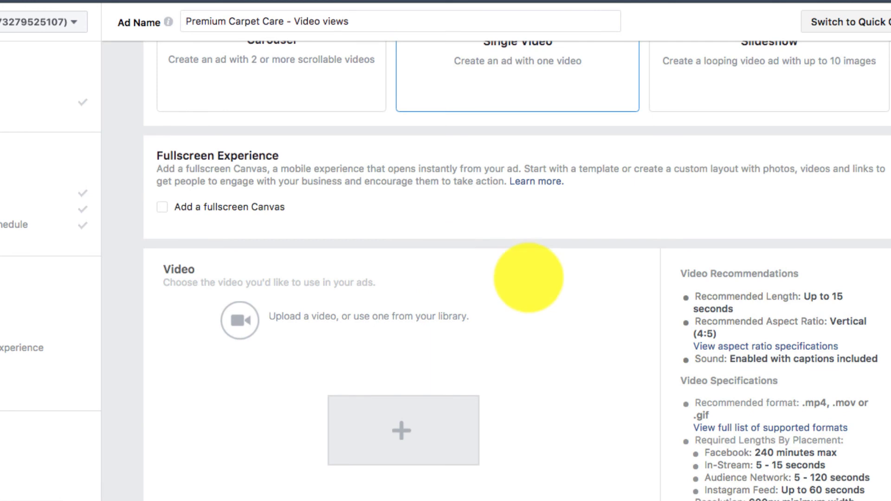
pyautogui.scroll(4, 534, 274)
pyautogui.scroll(-2, 562, 279)
pyautogui.scroll(-15, 531, 278)
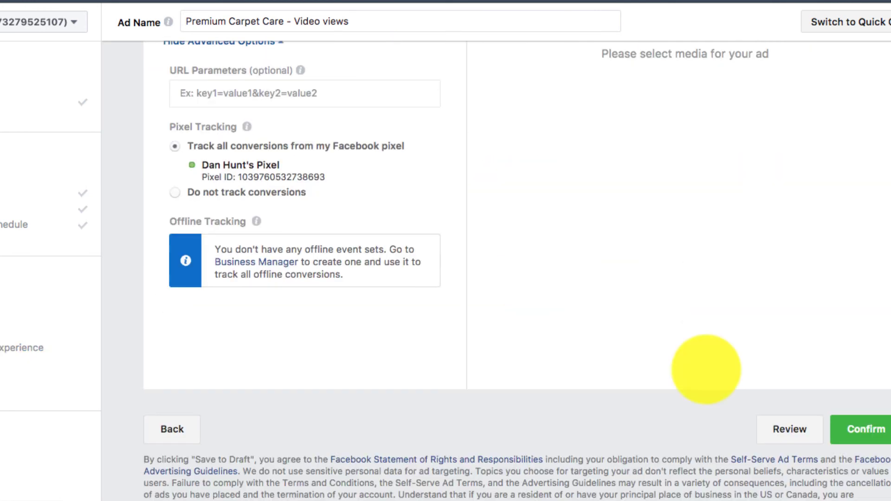
pyautogui.scroll(20, 527, 339)
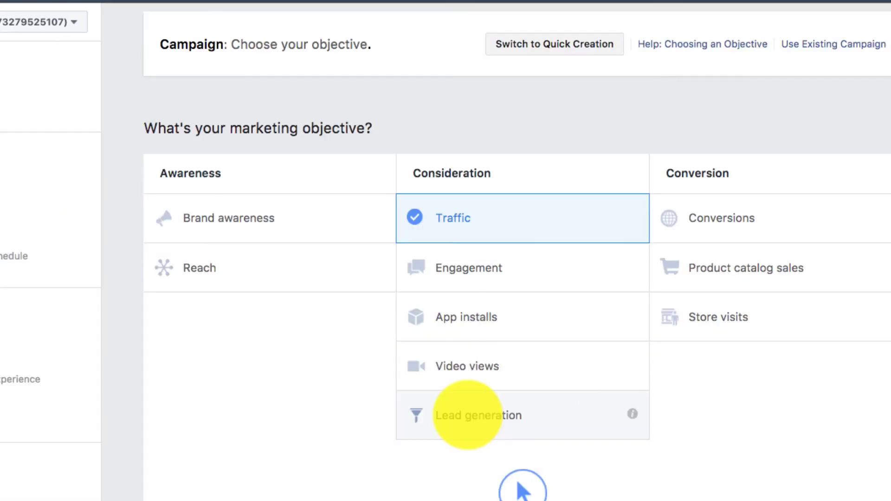
# Step: Choose Lead generation as the campaign's marketing objective and continue to the ad set
pyautogui.click(468, 415)
pyautogui.scroll(-5, 479, 386)
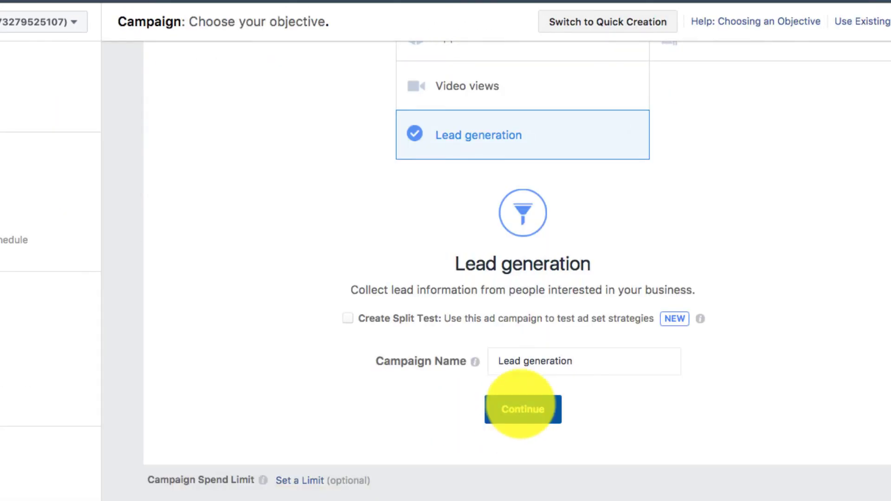
pyautogui.click(523, 408)
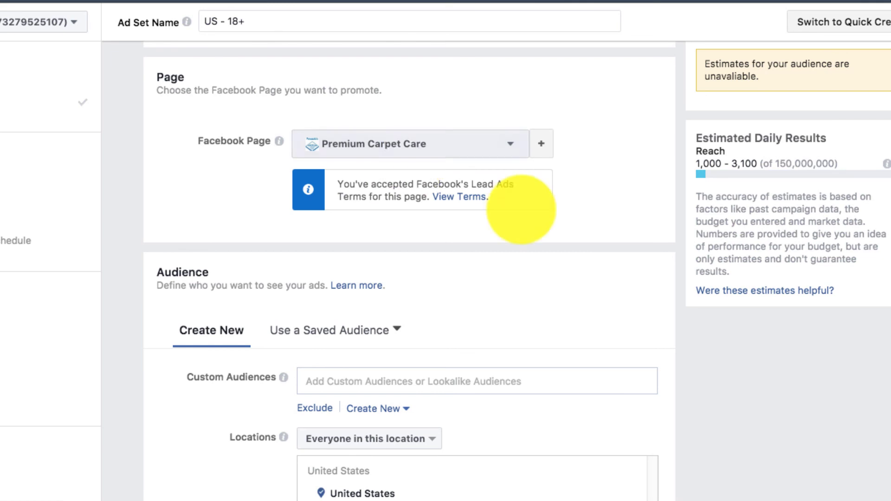
# Step: Set a manual bid of $.90 per lead for the lead generation ad set and continue to the ad
pyautogui.scroll(-3, 529, 232)
pyautogui.scroll(-1, 390, 270)
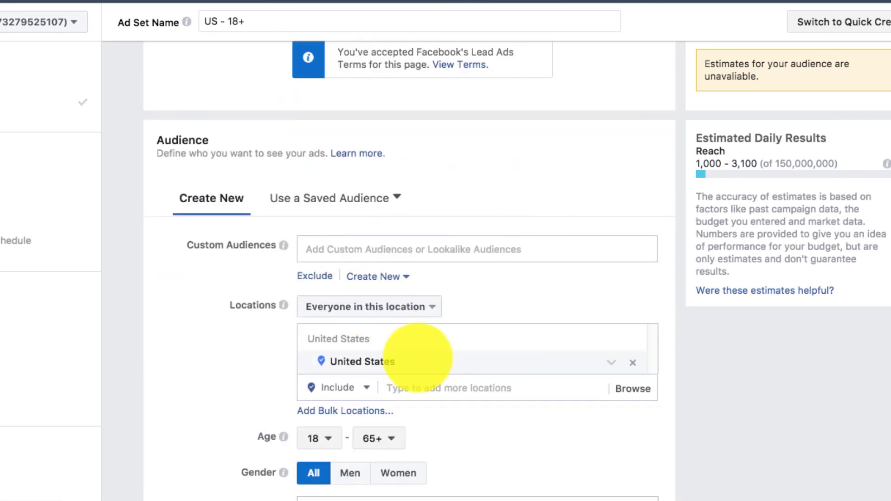
pyautogui.scroll(-10, 235, 338)
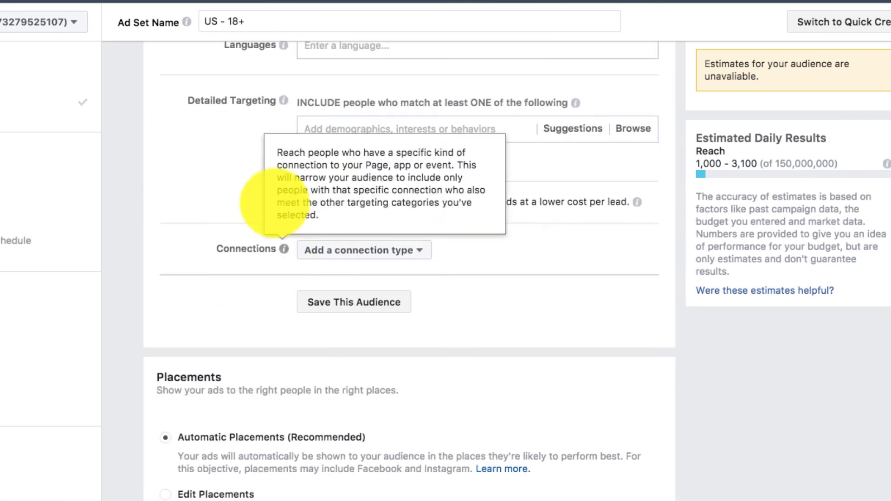
pyautogui.scroll(-3, 265, 215)
pyautogui.scroll(-2, 283, 229)
pyautogui.scroll(-10, 283, 230)
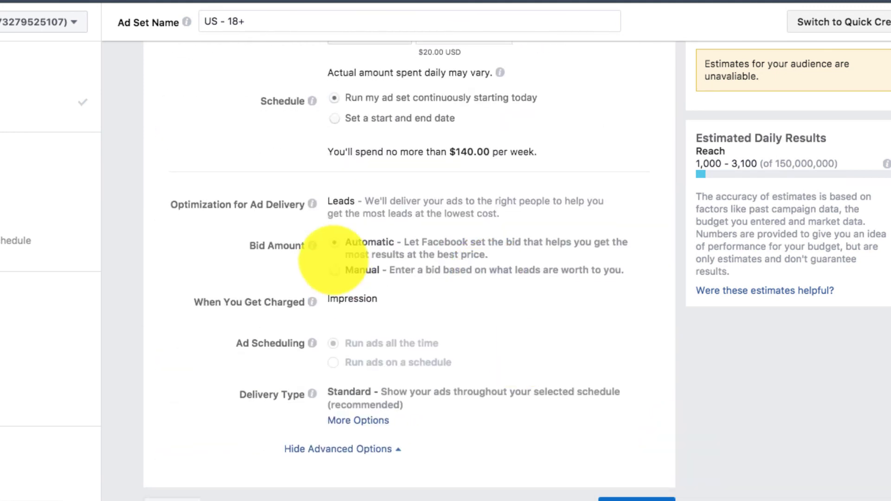
pyautogui.click(335, 270)
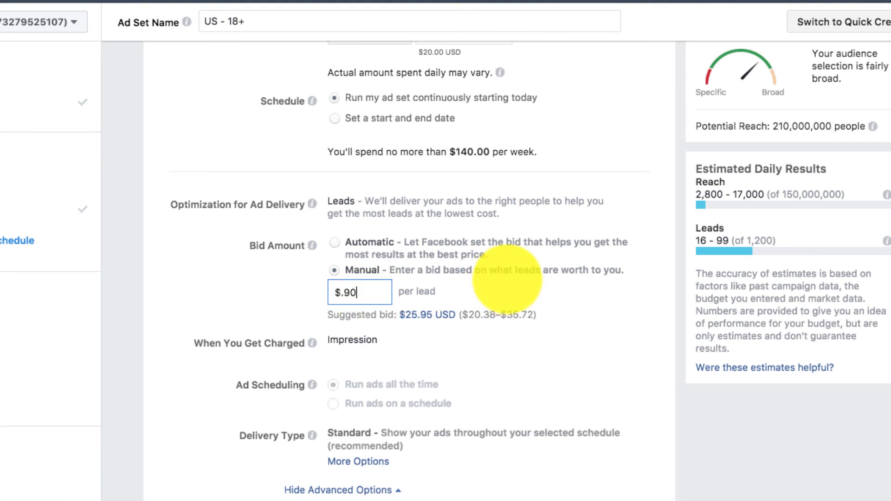
pyautogui.scroll(3, 508, 246)
pyautogui.scroll(-4, 509, 278)
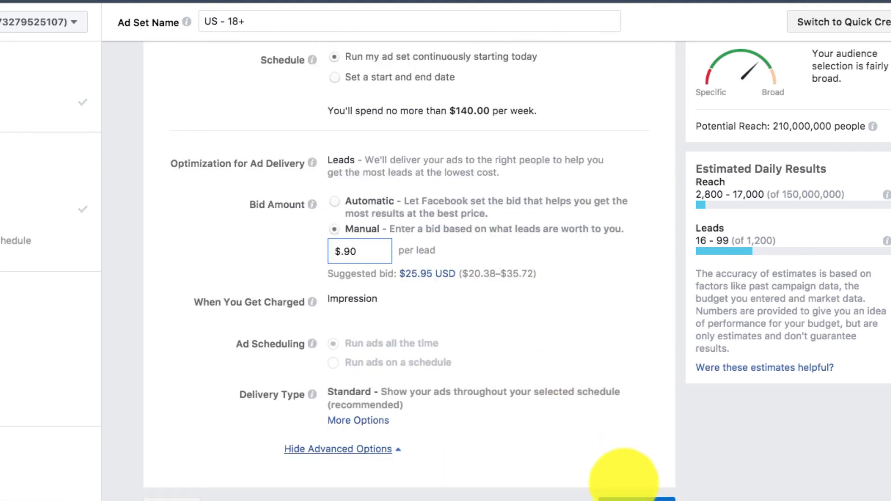
pyautogui.click(633, 497)
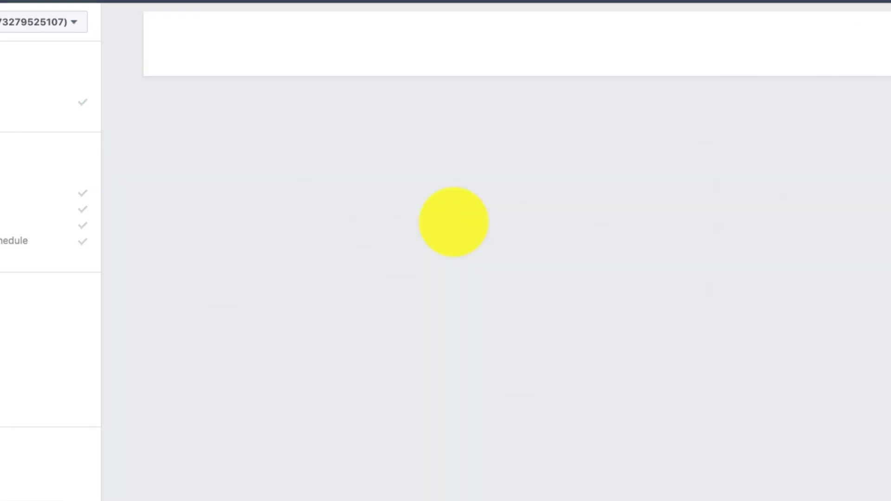
# Step: Examine the lead generation ad's format, image, text fields, call to action, preview and available lead forms
pyautogui.scroll(-4, 469, 227)
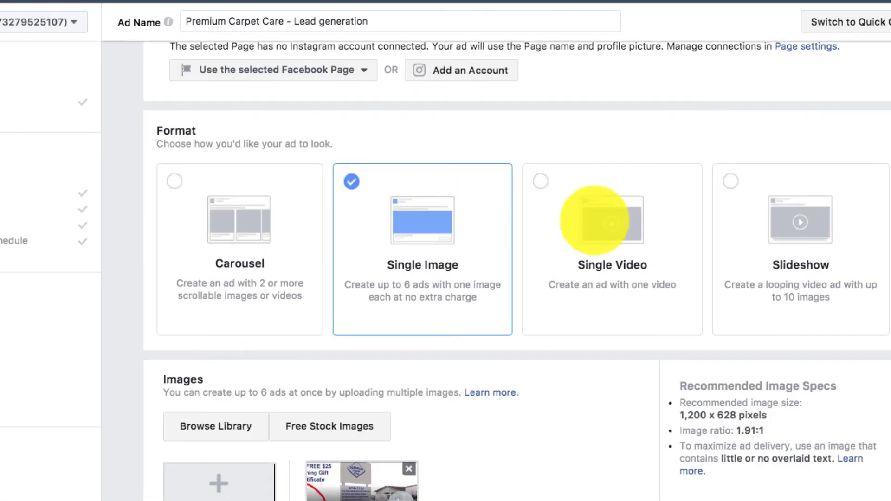
pyautogui.scroll(-15, 378, 241)
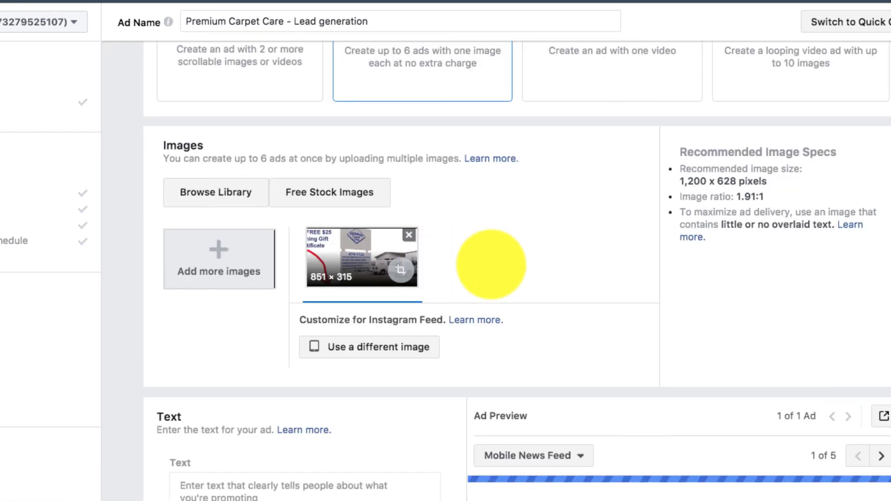
pyautogui.scroll(-4, 410, 253)
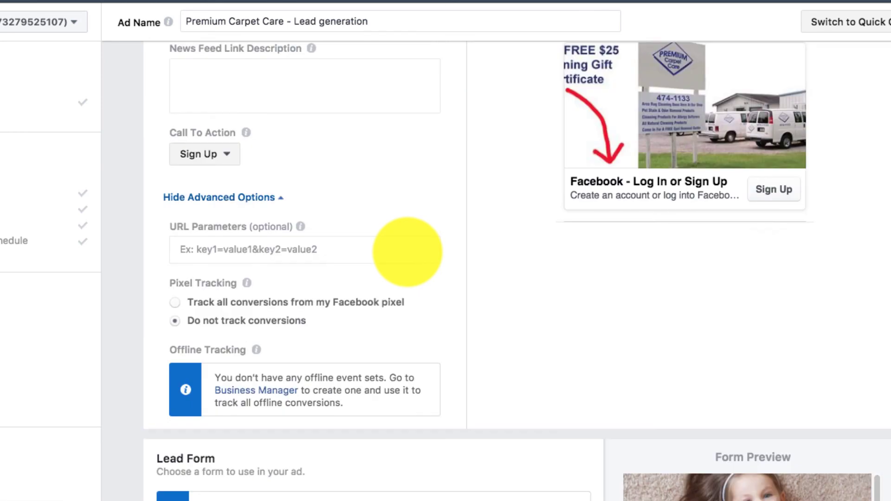
pyautogui.scroll(20, 410, 252)
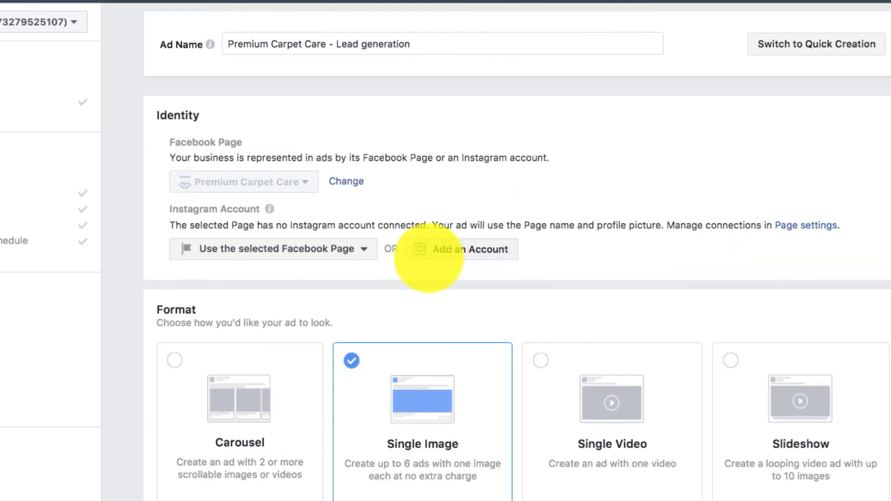
pyautogui.scroll(-12, 429, 258)
pyautogui.scroll(-3, 302, 211)
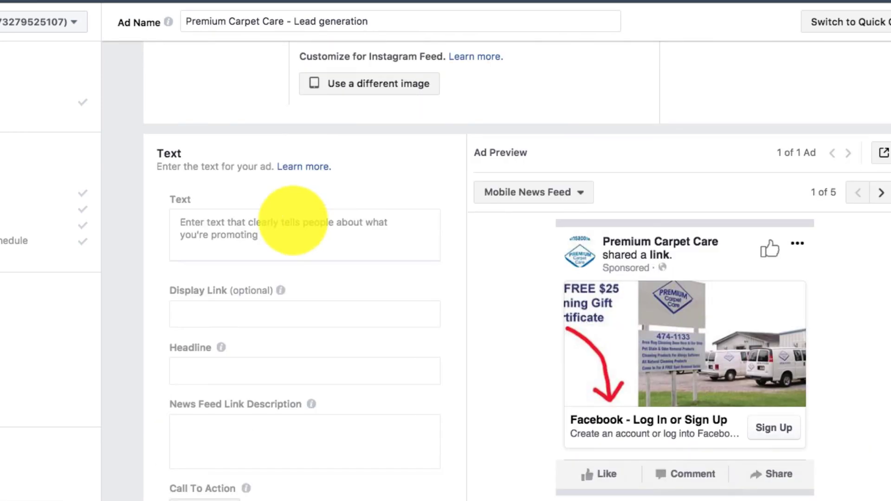
pyautogui.scroll(-12, 295, 255)
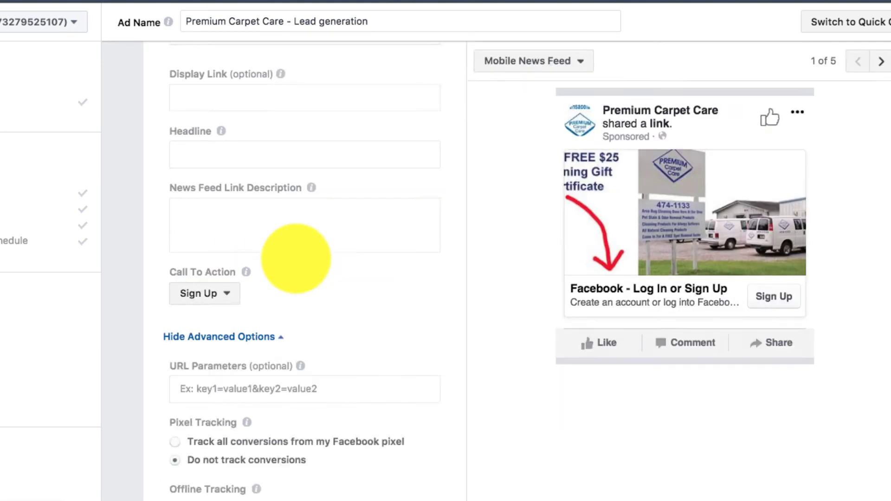
pyautogui.scroll(-10, 351, 257)
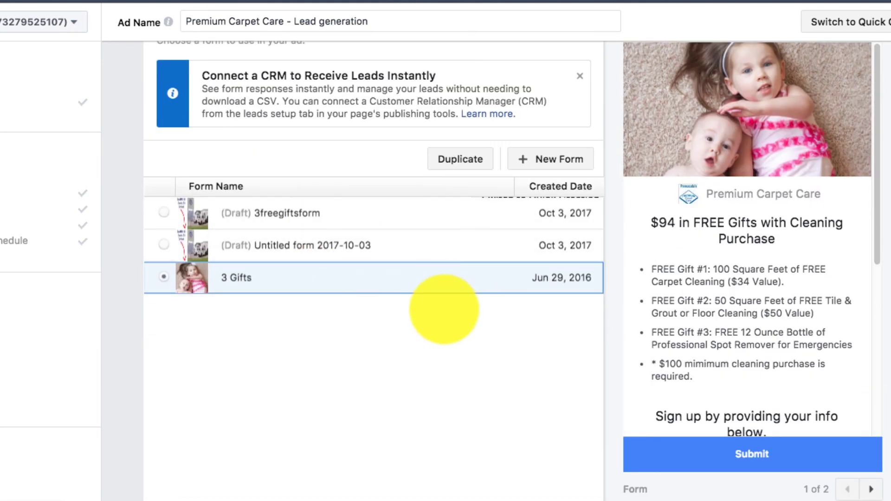
pyautogui.scroll(20, 442, 308)
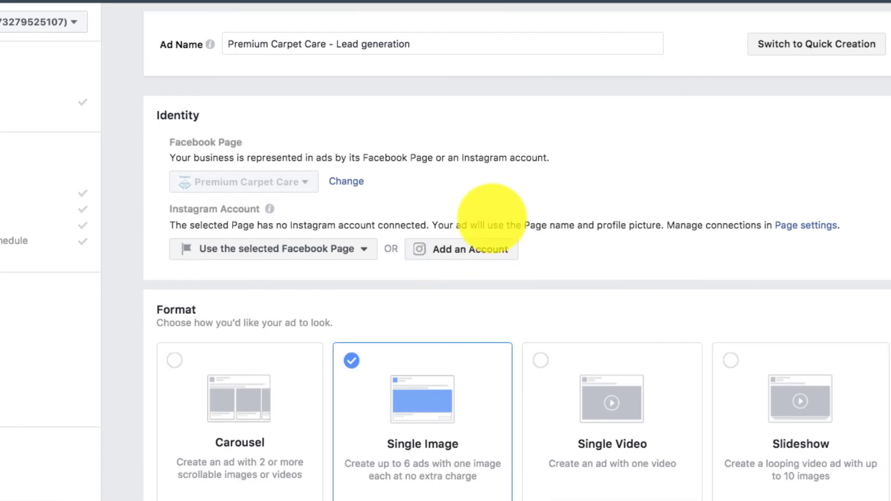